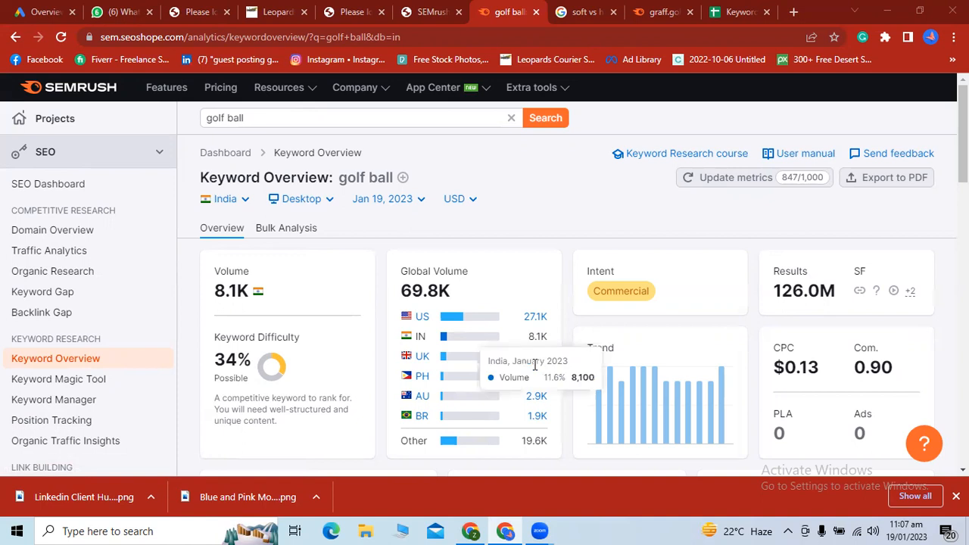
# Switch the keyword overview for "golf ball" to the United States database
pyautogui.moveTo(458, 275)
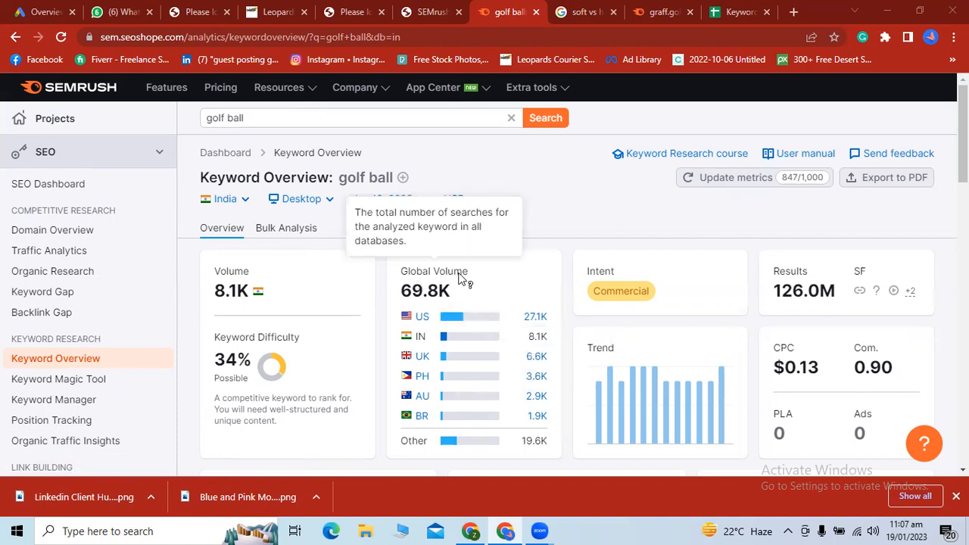
pyautogui.moveTo(471, 324)
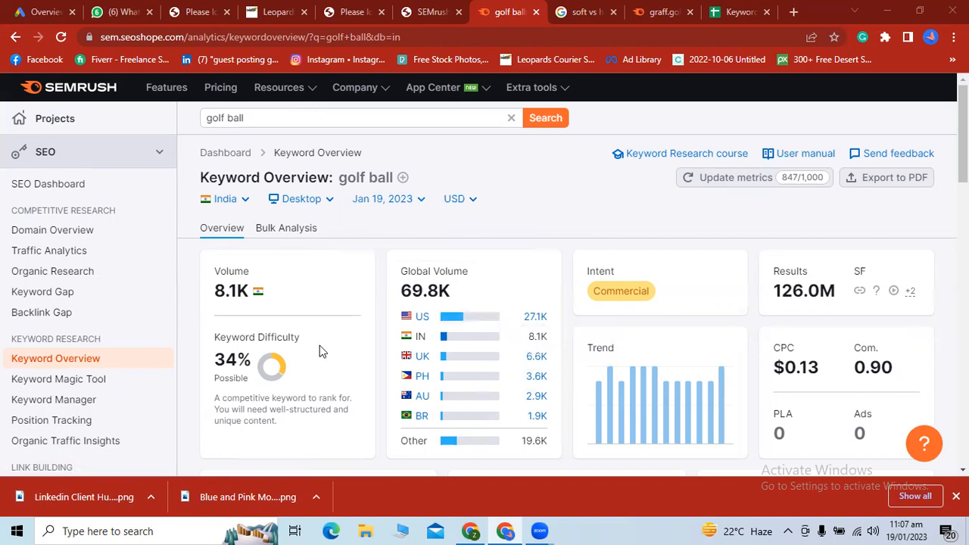
pyautogui.click(245, 203)
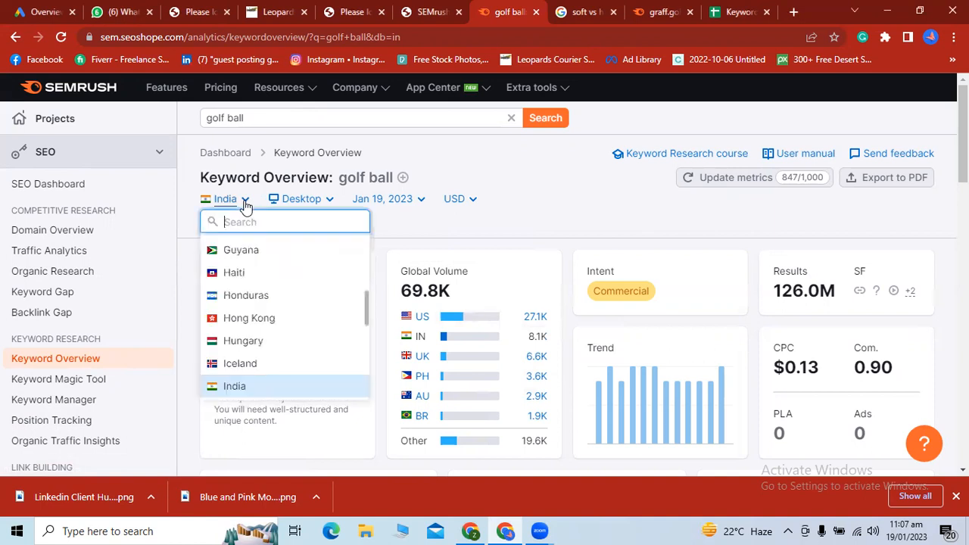
pyautogui.write('united')
pyautogui.click(265, 250)
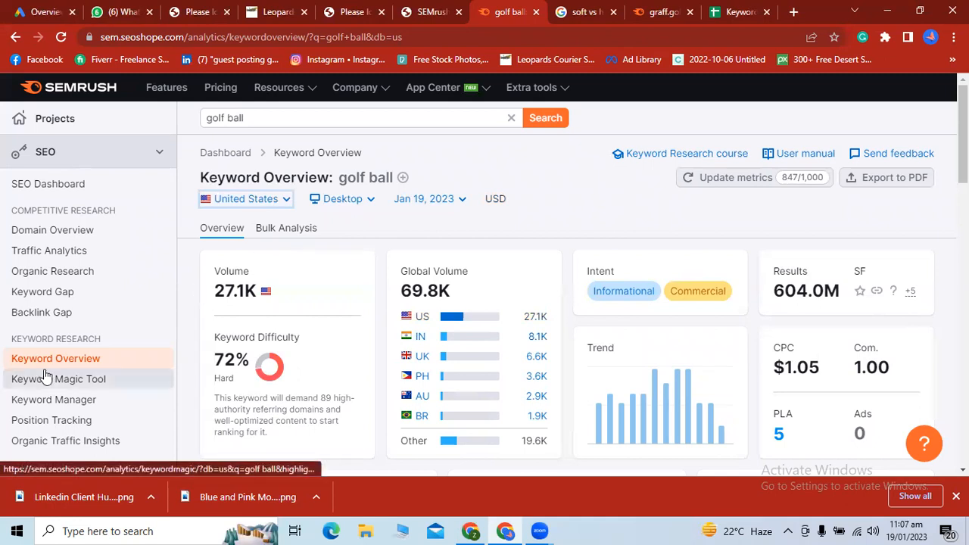
# Open the Keyword Magic Tool for "golf ball" and filter the keywords to Very easy difficulty (0–14%)
pyautogui.click(91, 386)
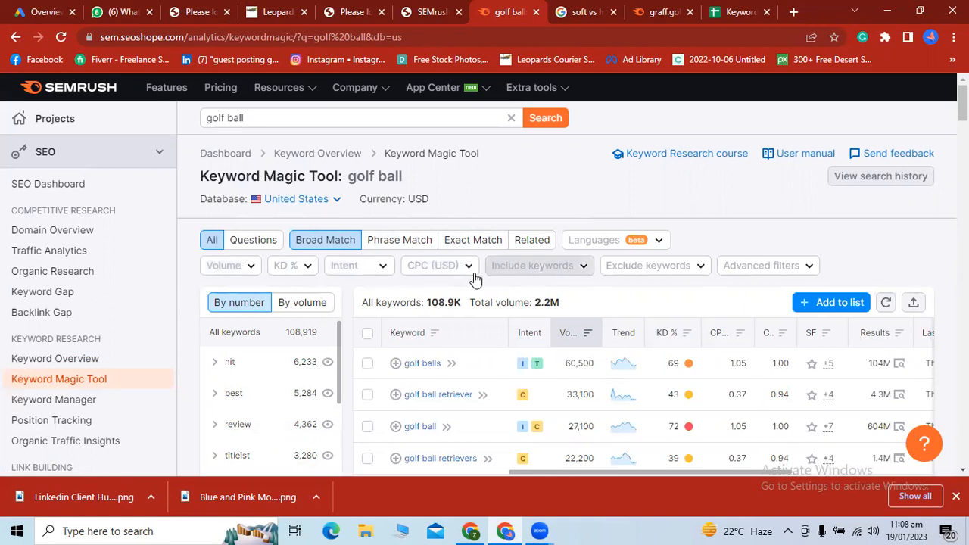
pyautogui.click(308, 270)
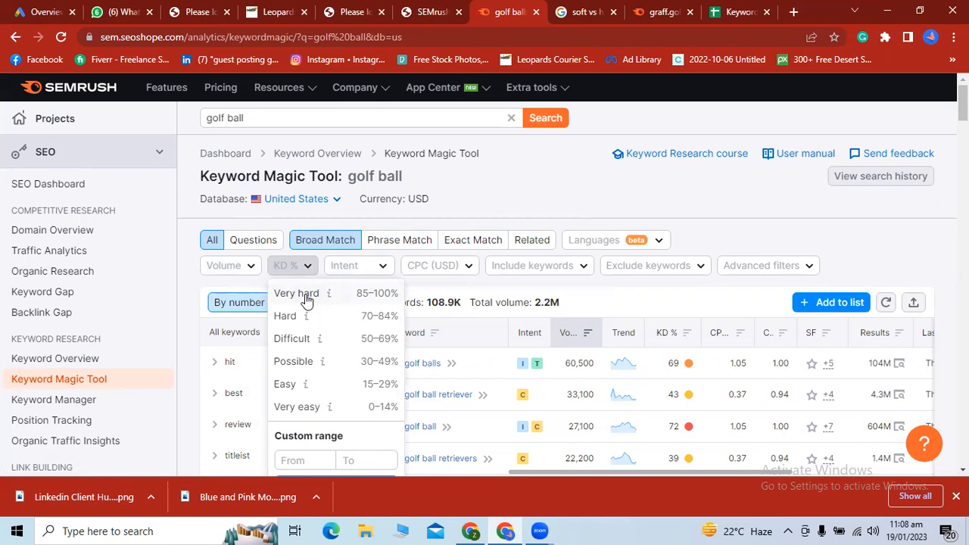
pyautogui.click(290, 411)
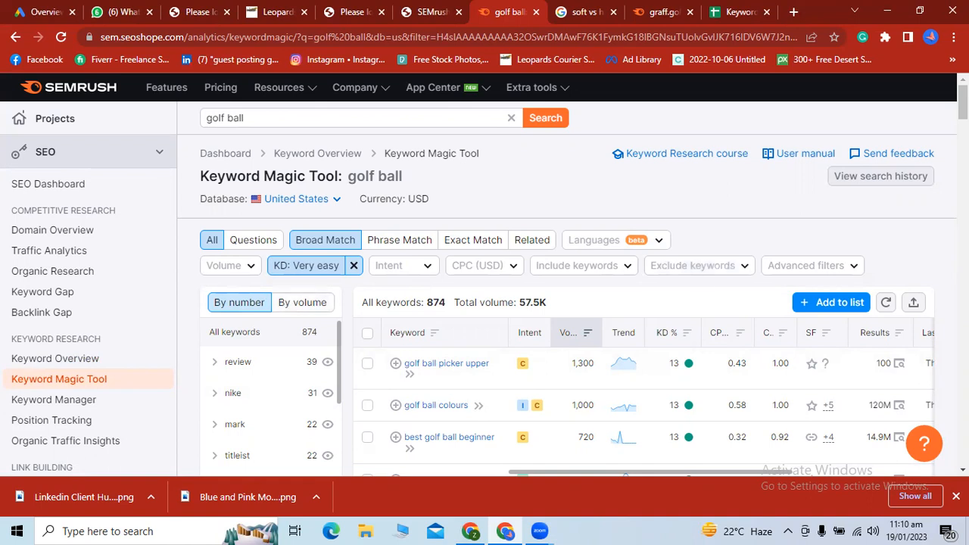
# Examine the volume and difficulty of the filtered golf ball keywords and highlight the keyword "star wars golf balls"
pyautogui.scroll(-2, 644, 303)
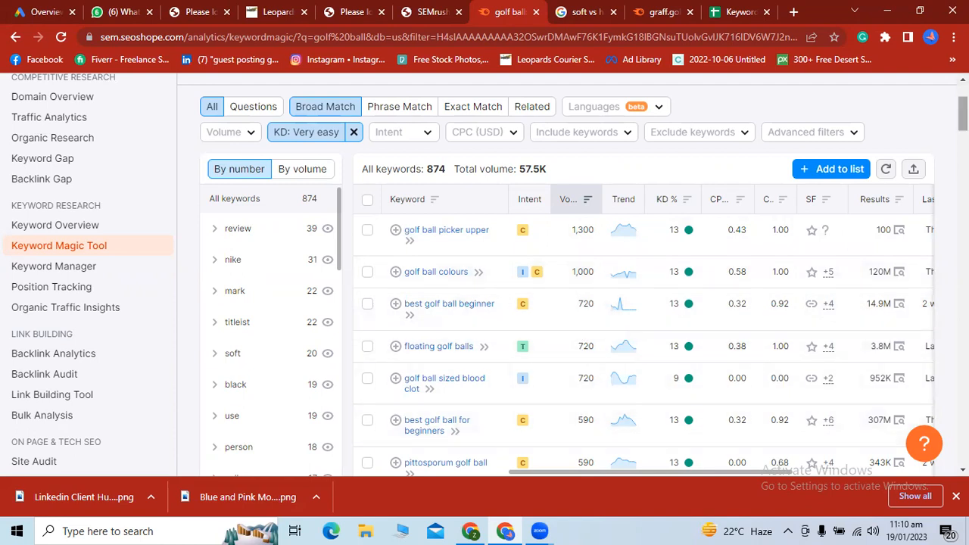
pyautogui.scroll(-2, 643, 303)
pyautogui.scroll(-5, 644, 302)
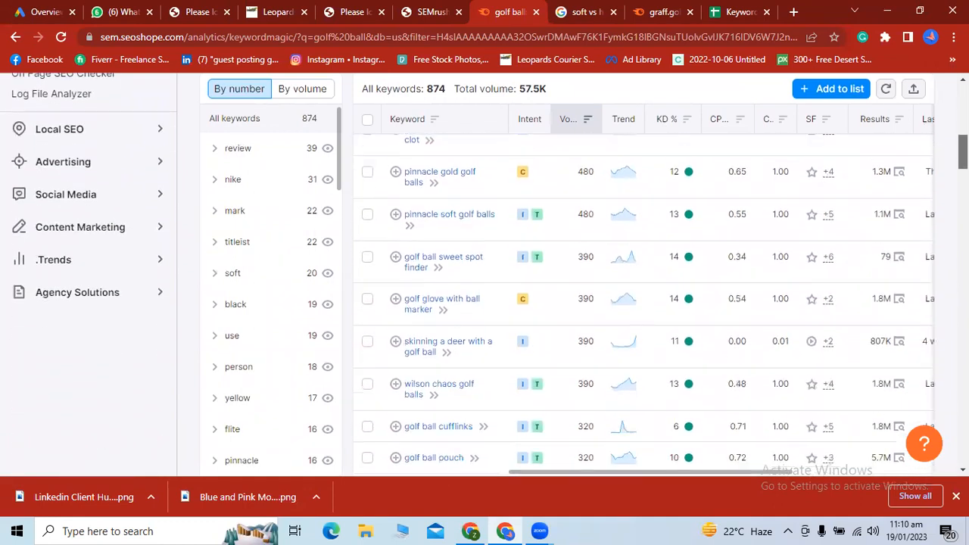
pyautogui.scroll(-3, 644, 303)
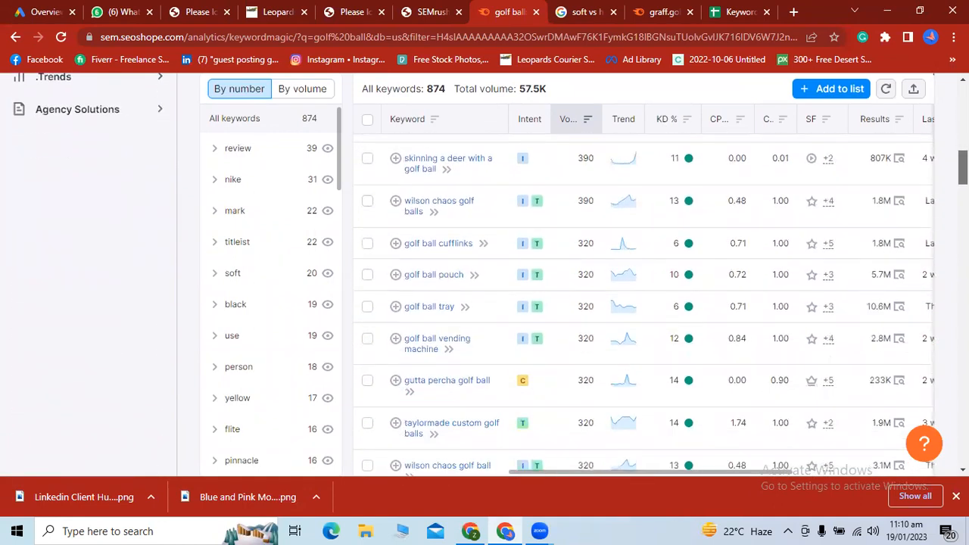
pyautogui.scroll(-4, 644, 303)
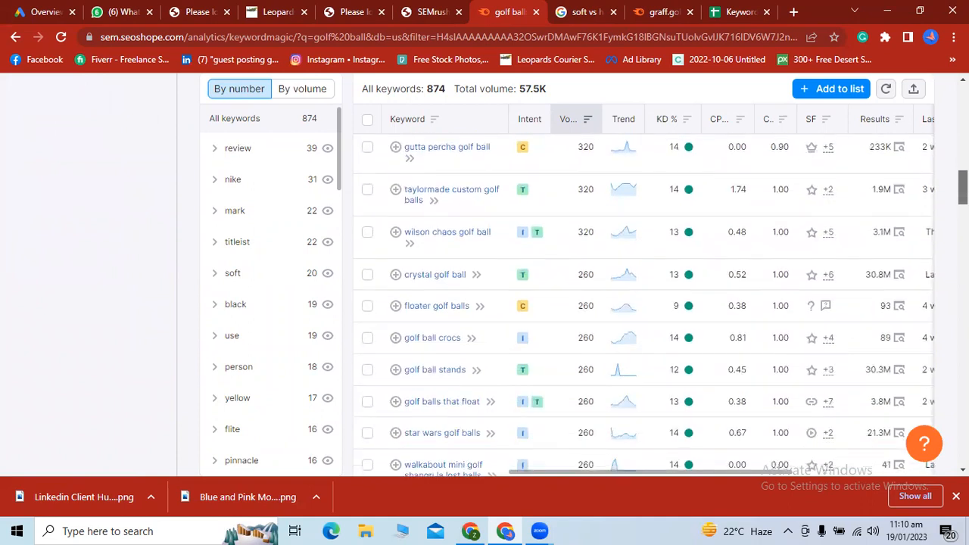
pyautogui.scroll(-3, 644, 303)
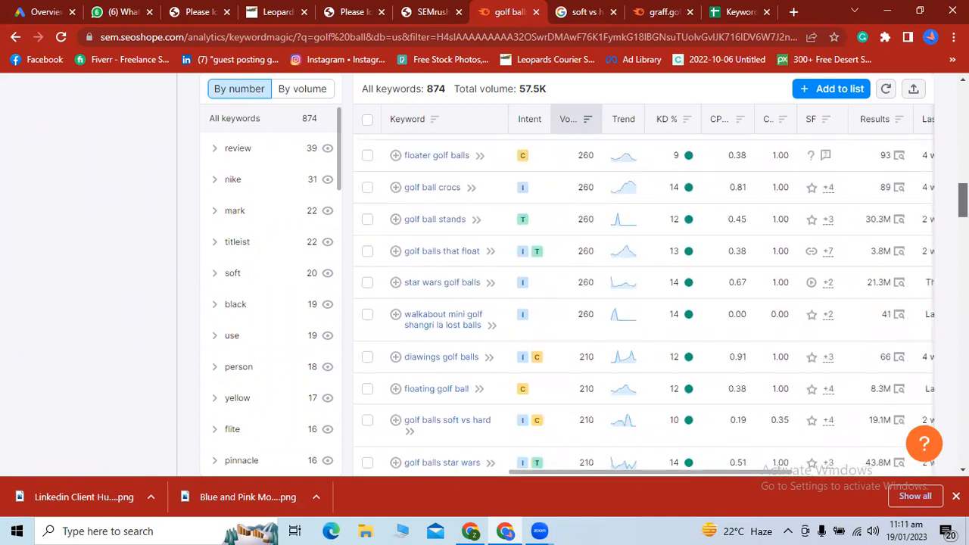
pyautogui.scroll(-1, 643, 303)
pyautogui.scroll(-3, 644, 303)
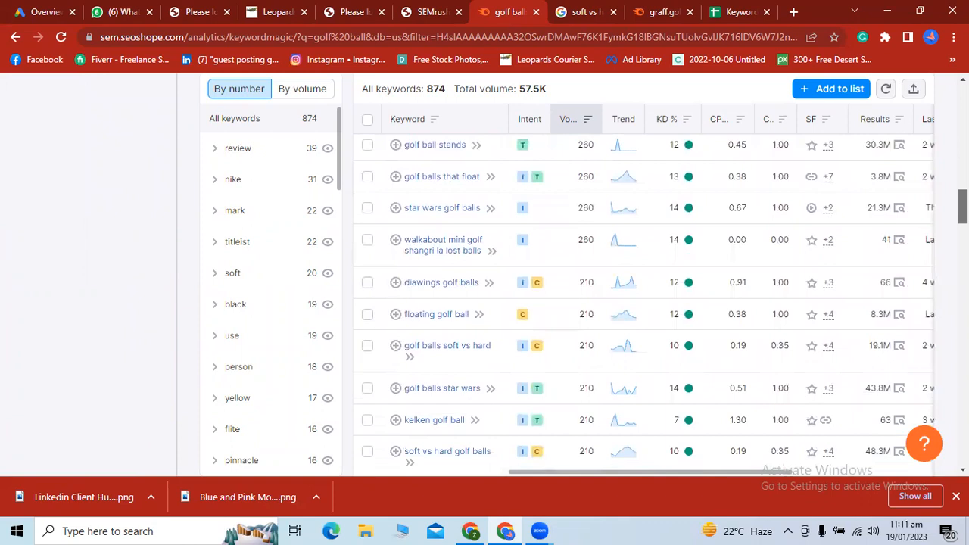
pyautogui.scroll(3, 644, 303)
pyautogui.moveTo(964, 202); pyautogui.dragTo(963, 202)
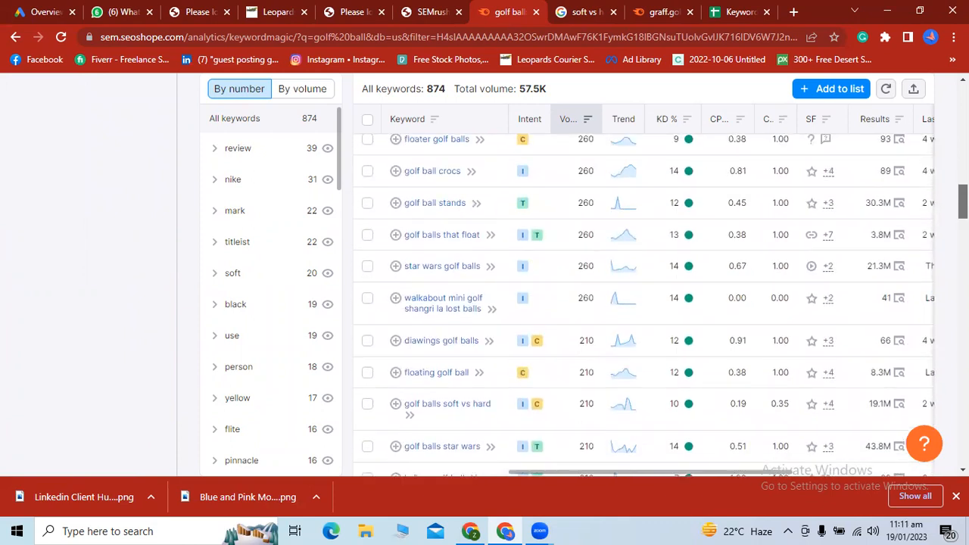
pyautogui.scroll(-4, 644, 303)
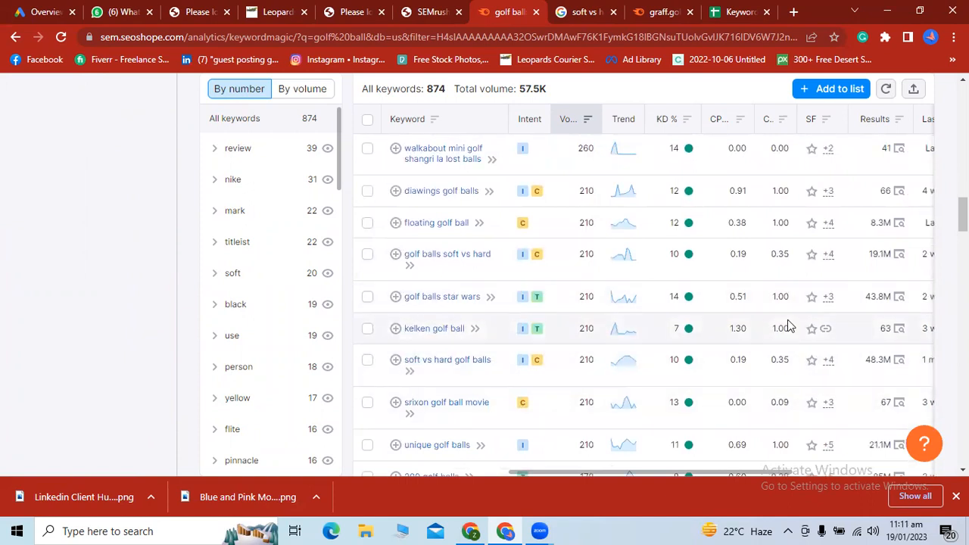
pyautogui.scroll(1, 788, 326)
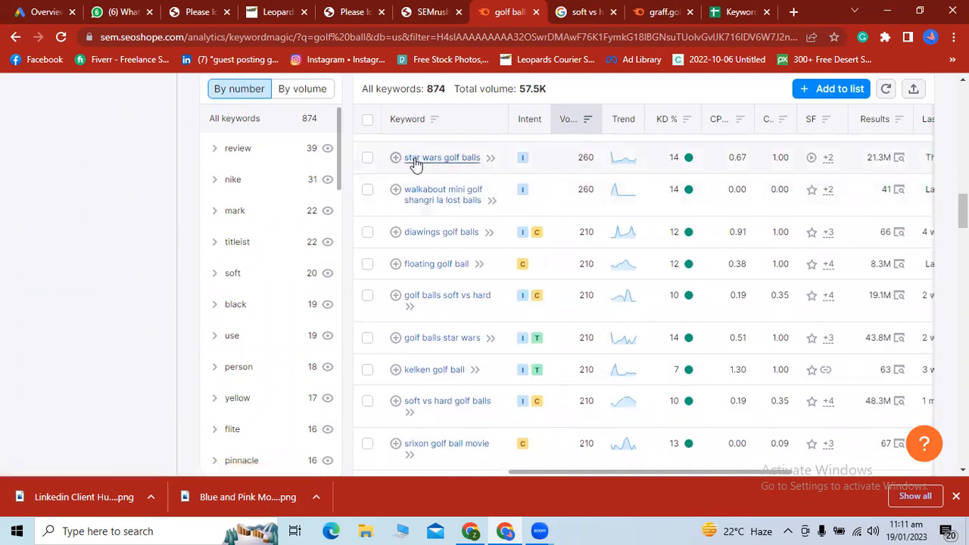
pyautogui.moveTo(402, 157); pyautogui.dragTo(479, 170)
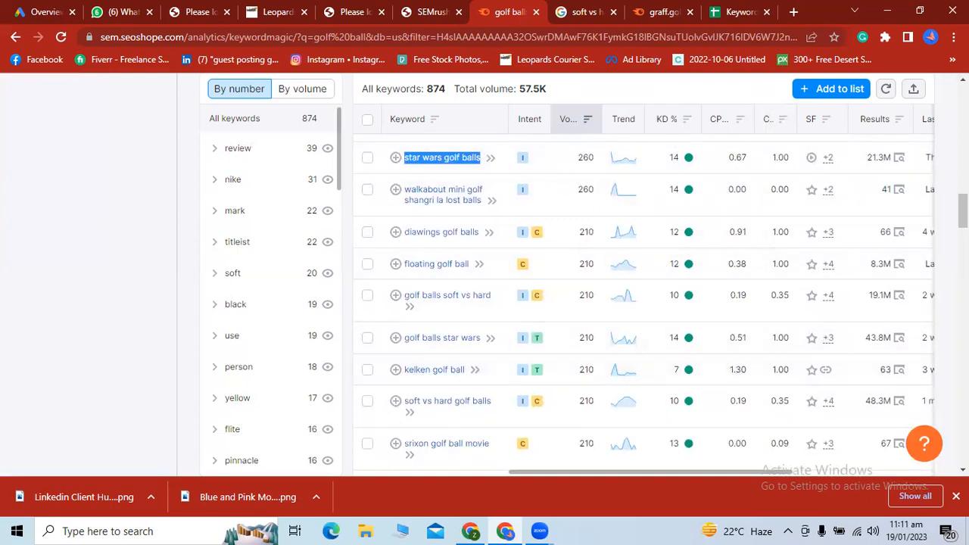
# Review the remaining keywords through the end of the first results page and back for low-difficulty article topics
pyautogui.scroll(-3, 644, 306)
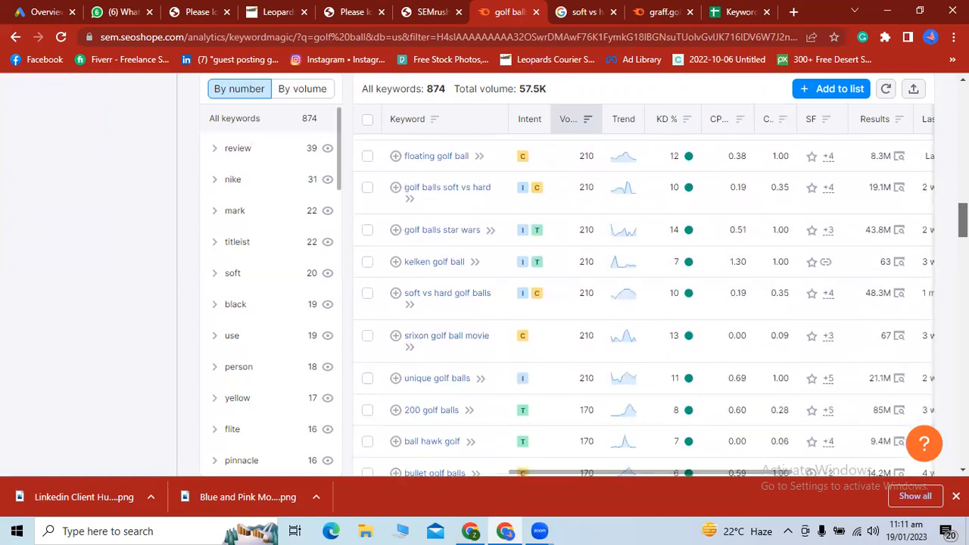
pyautogui.scroll(-8, 644, 307)
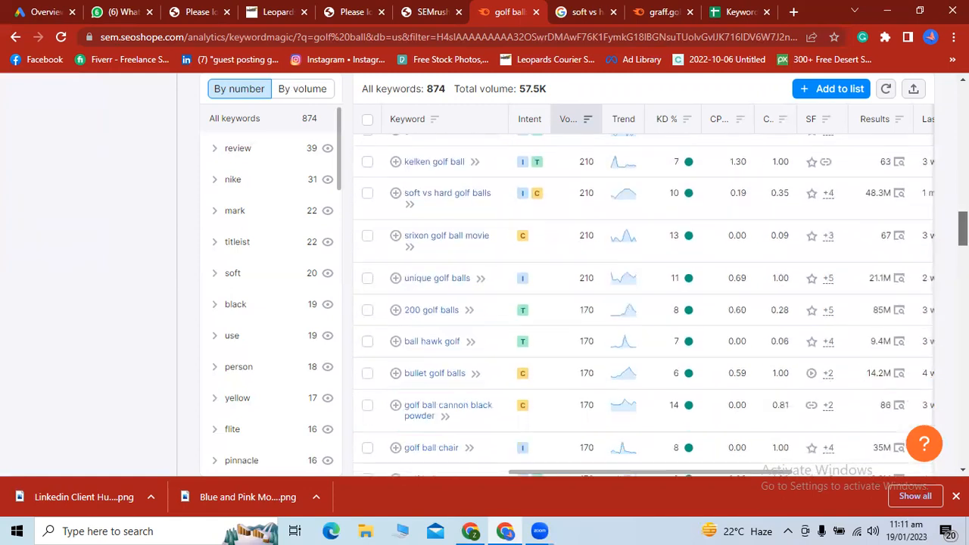
pyautogui.scroll(-5, 643, 307)
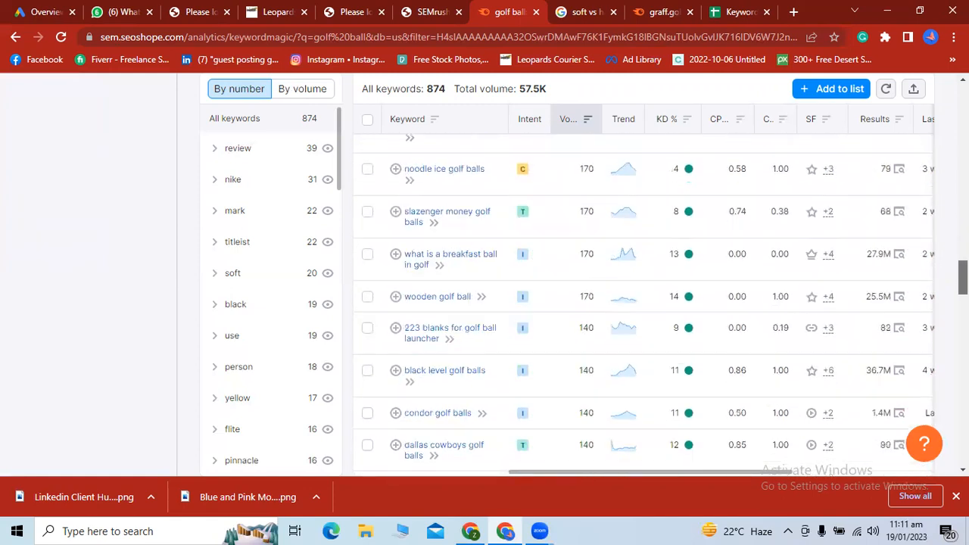
pyautogui.scroll(-10, 644, 307)
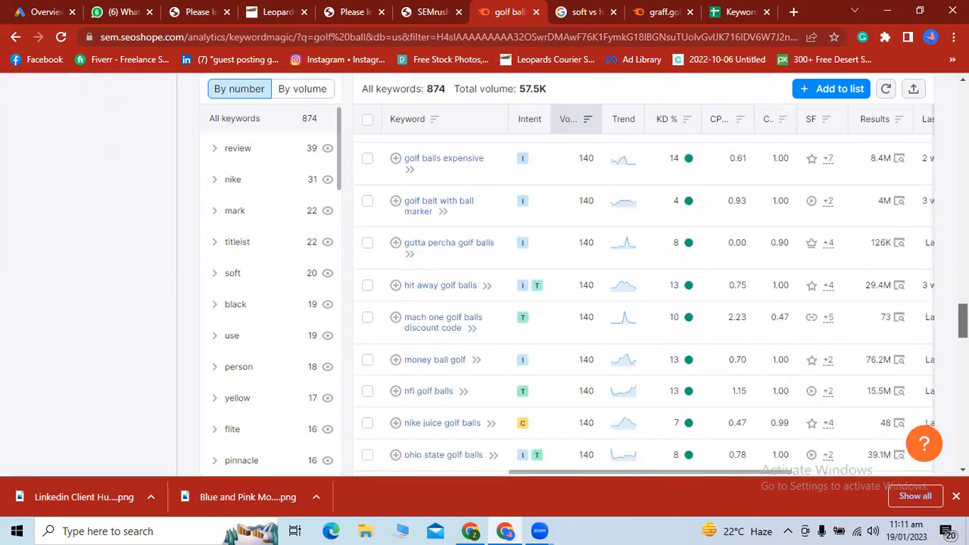
pyautogui.scroll(-8, 644, 307)
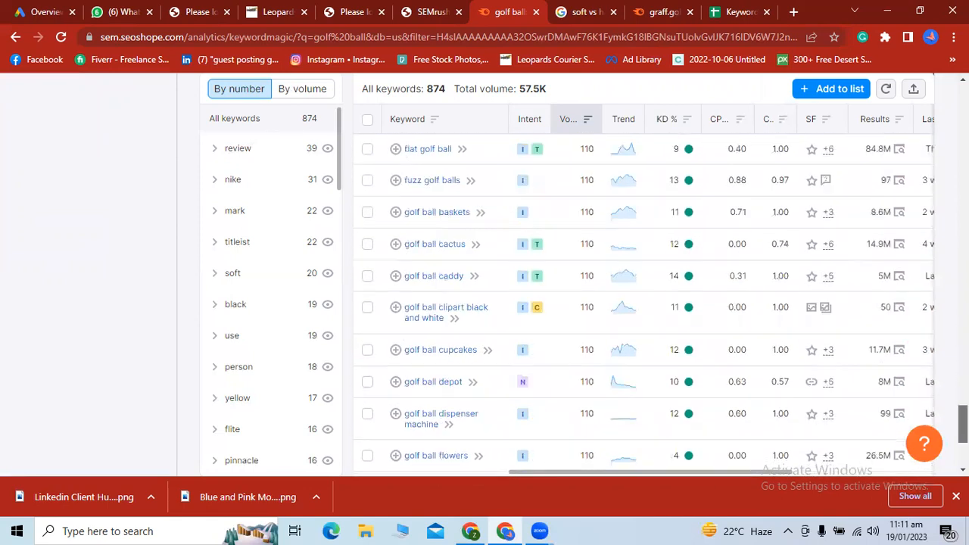
pyautogui.scroll(4, 644, 307)
pyautogui.scroll(-5, 643, 306)
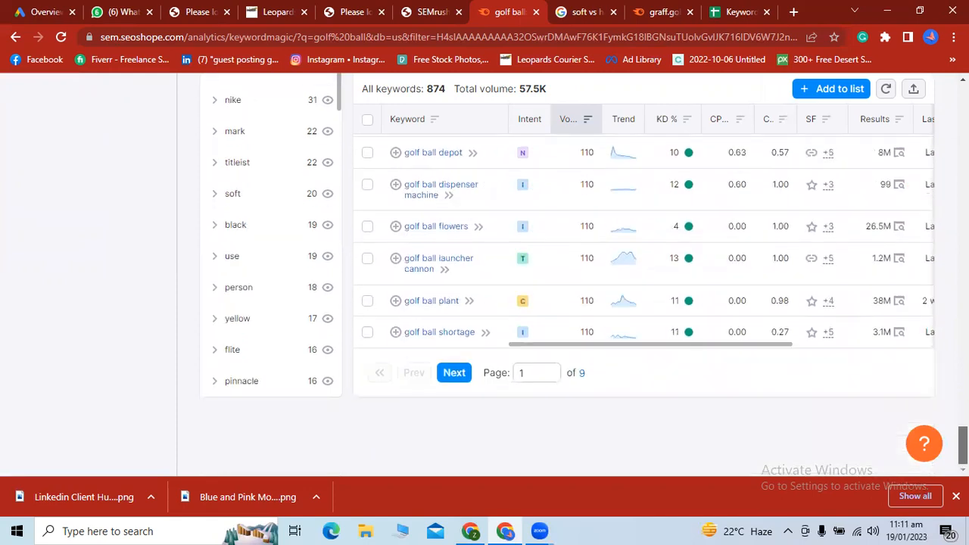
pyautogui.scroll(3, 725, 406)
pyautogui.scroll(-3, 725, 407)
pyautogui.scroll(10, 643, 303)
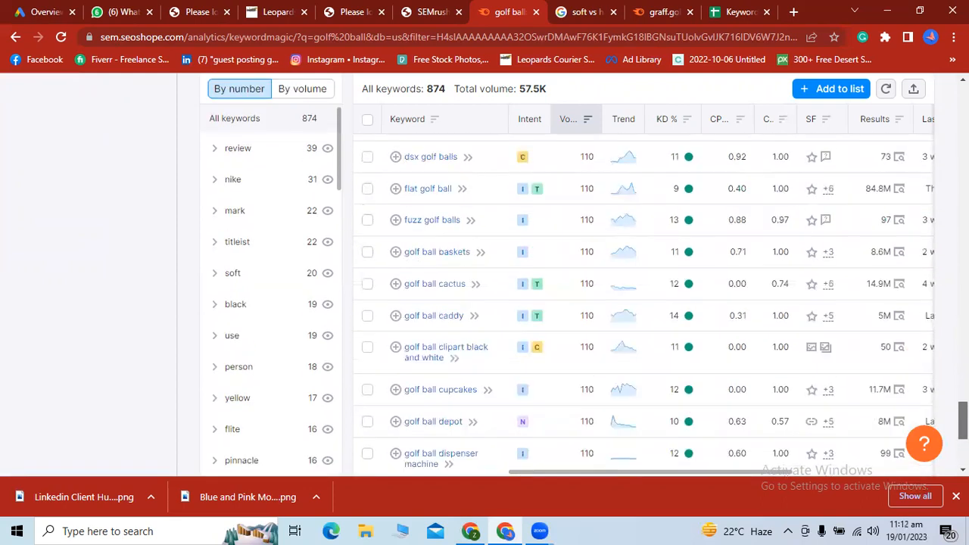
pyautogui.scroll(8, 644, 303)
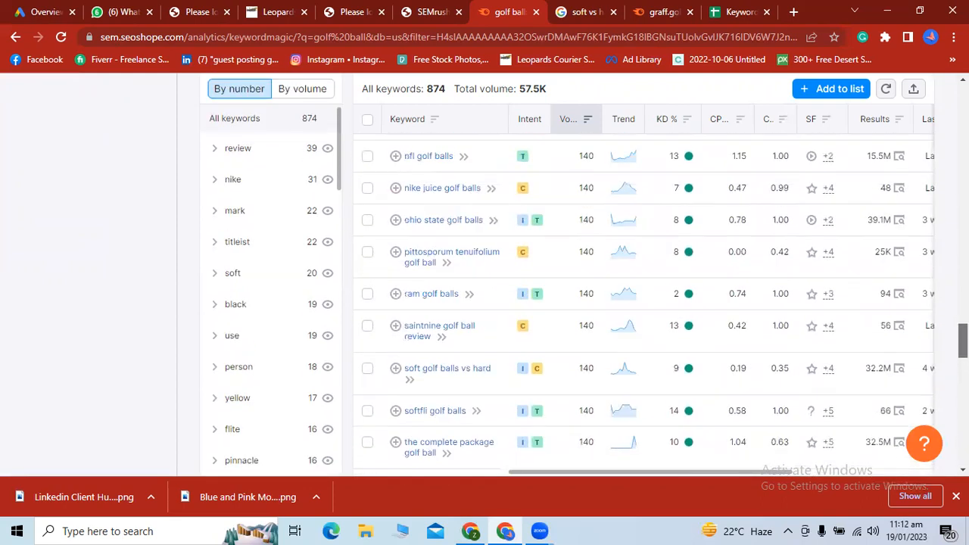
pyautogui.scroll(8, 644, 303)
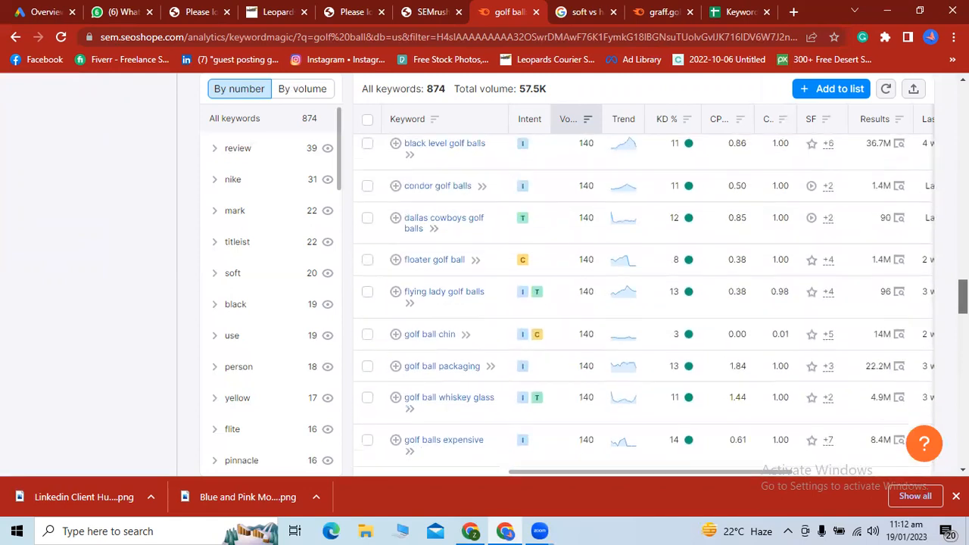
pyautogui.scroll(8, 644, 303)
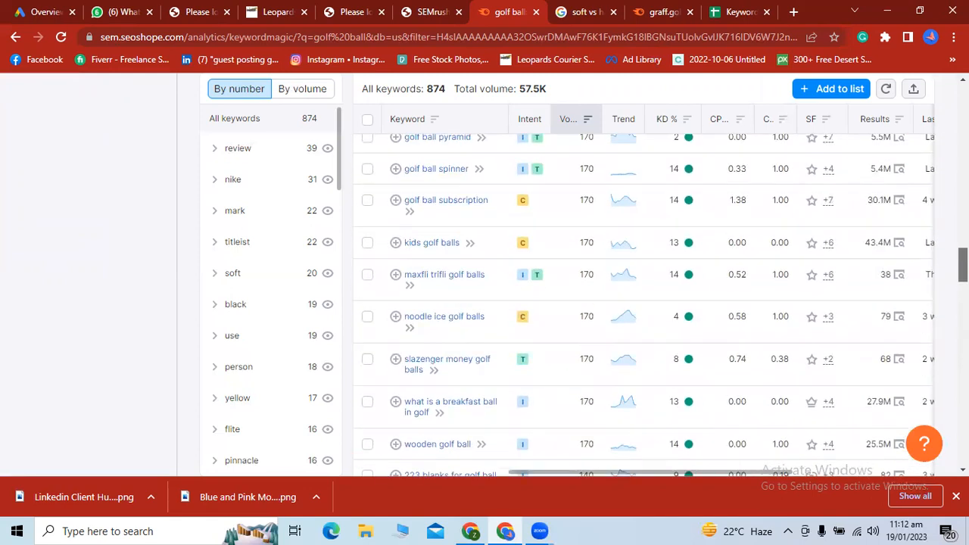
pyautogui.scroll(8, 644, 303)
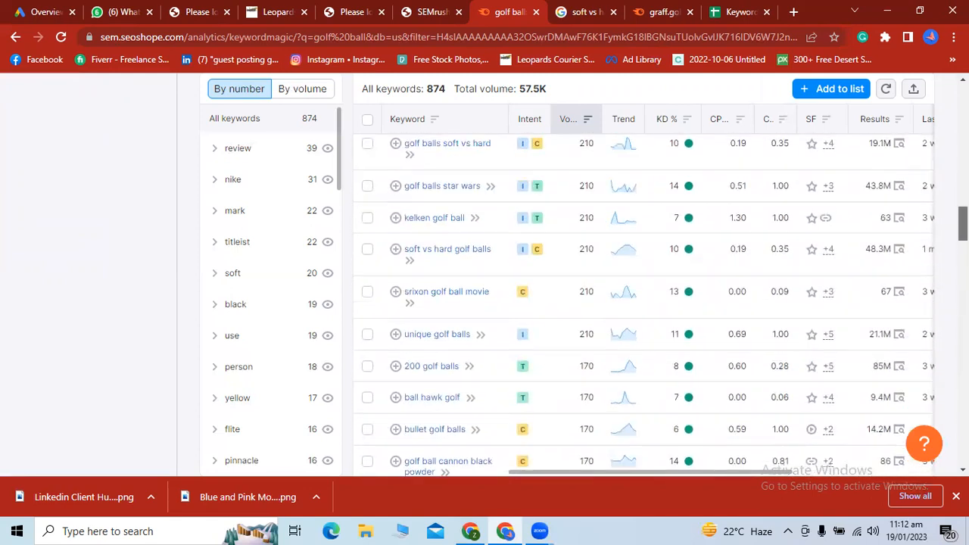
pyautogui.scroll(4, 644, 303)
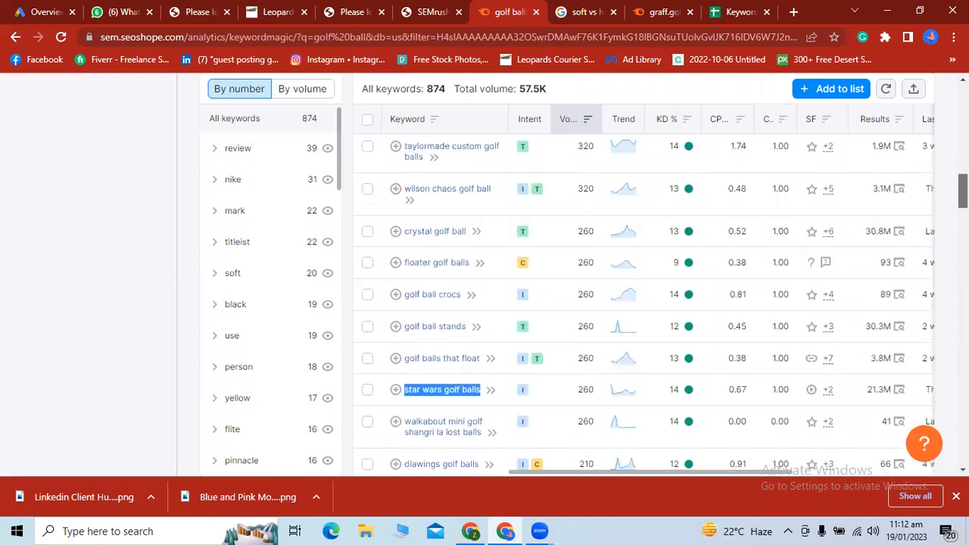
pyautogui.scroll(3, 644, 303)
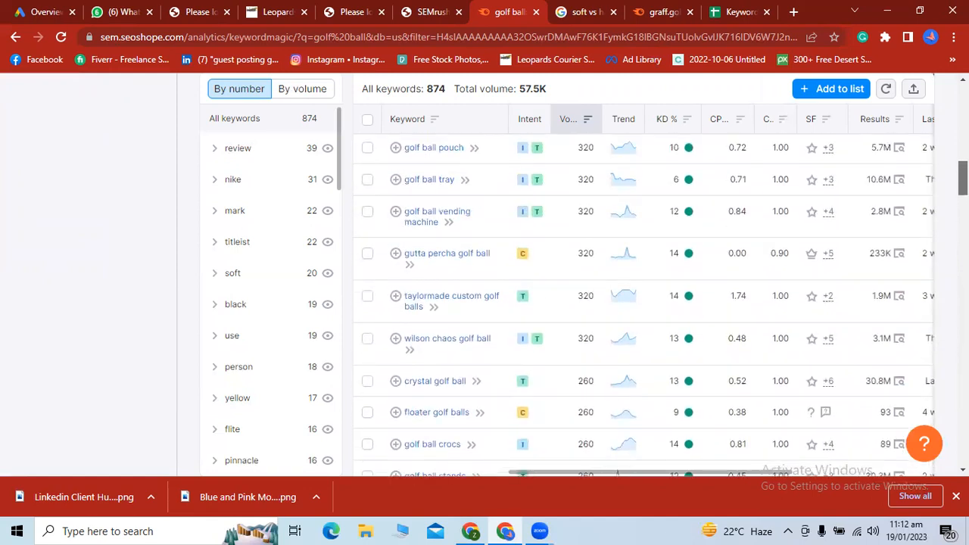
pyautogui.scroll(1, 643, 303)
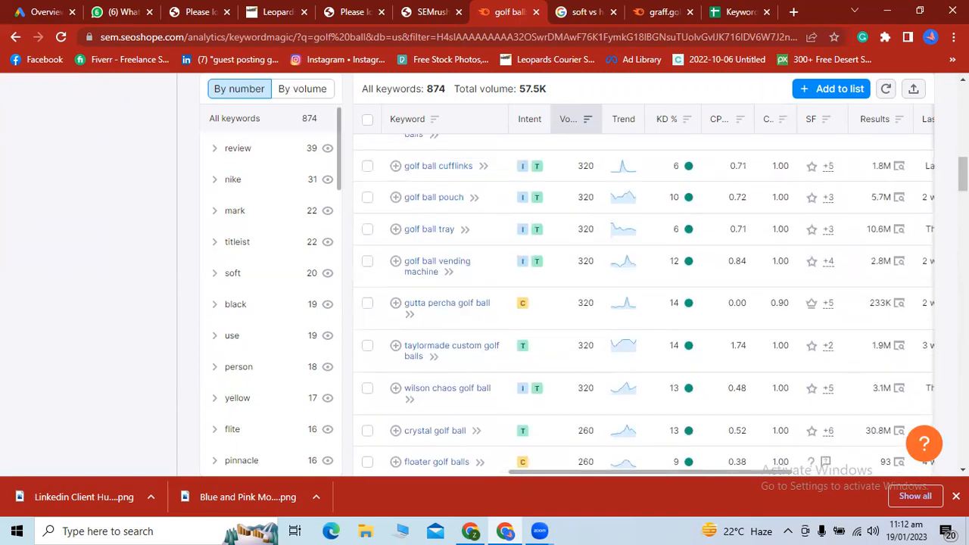
# Copy the keyword "soft vs hard golf balls" from the results list and check its difficulty rating
pyautogui.scroll(-7, 644, 303)
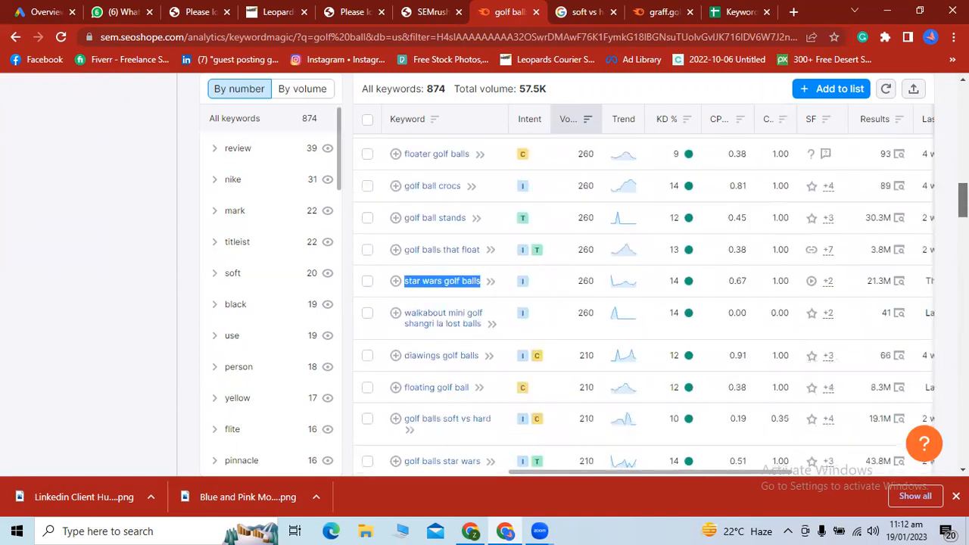
pyautogui.scroll(-1, 644, 303)
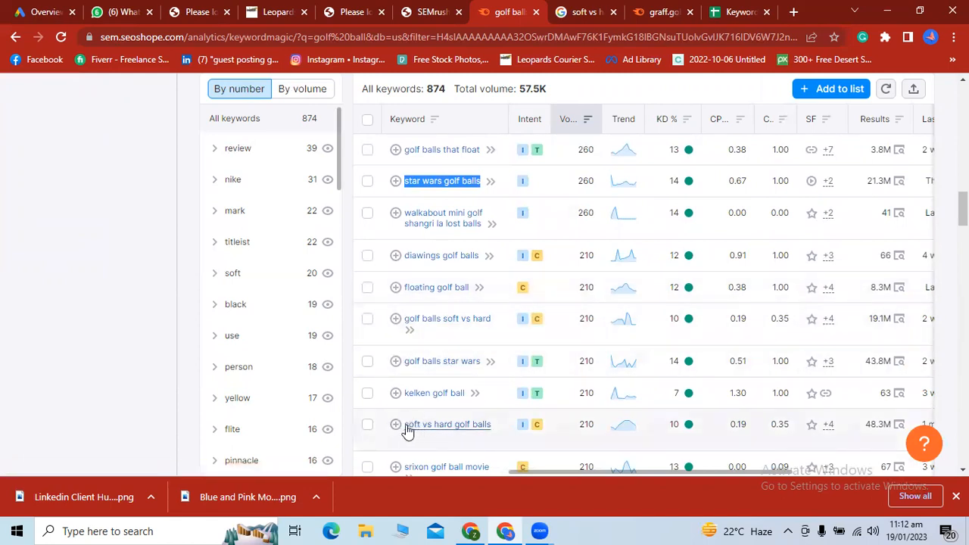
pyautogui.moveTo(402, 426); pyautogui.dragTo(493, 433)
pyautogui.hotkey('ctrl', 'c')
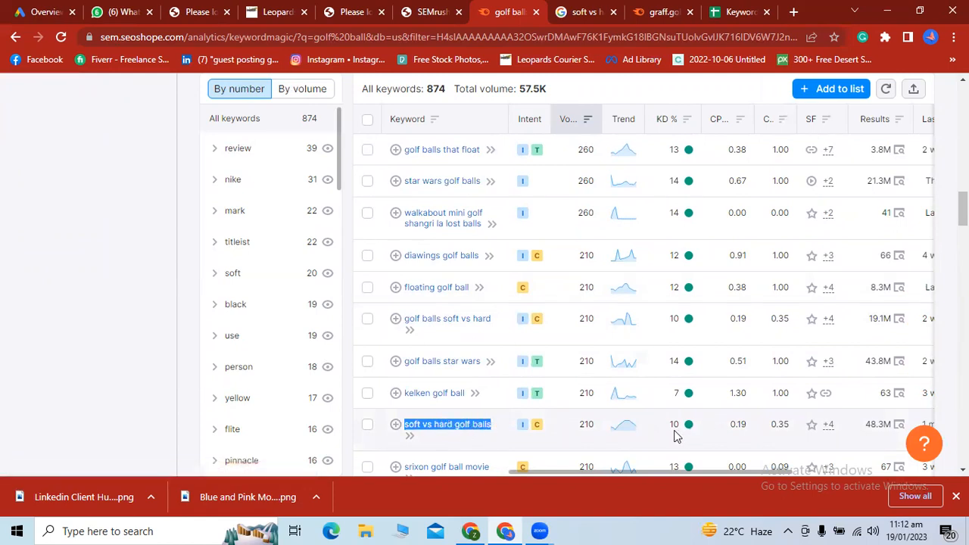
pyautogui.moveTo(672, 432)
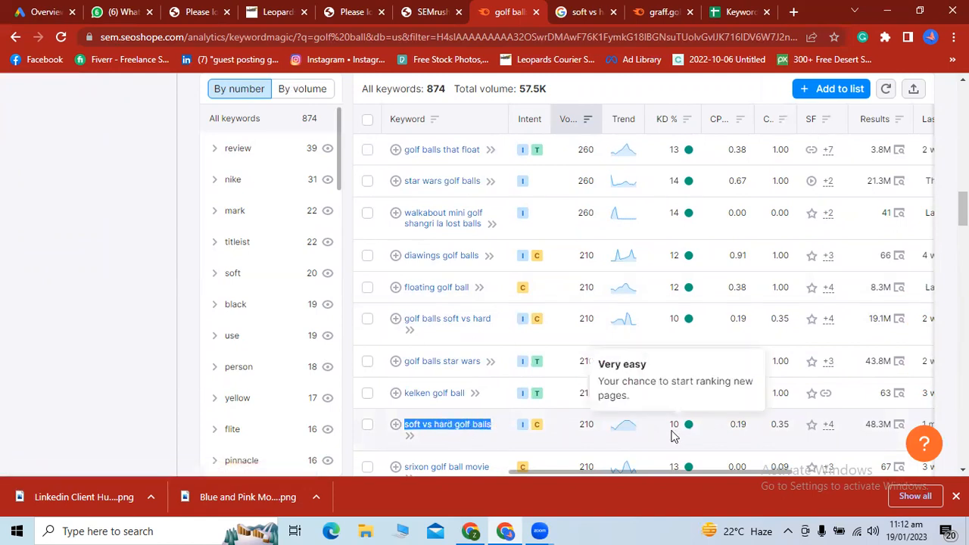
# Copy the keyword "soft vs hard golf balls" from the Semrush keyword list and search Google for it
pyautogui.rightClick(464, 429)
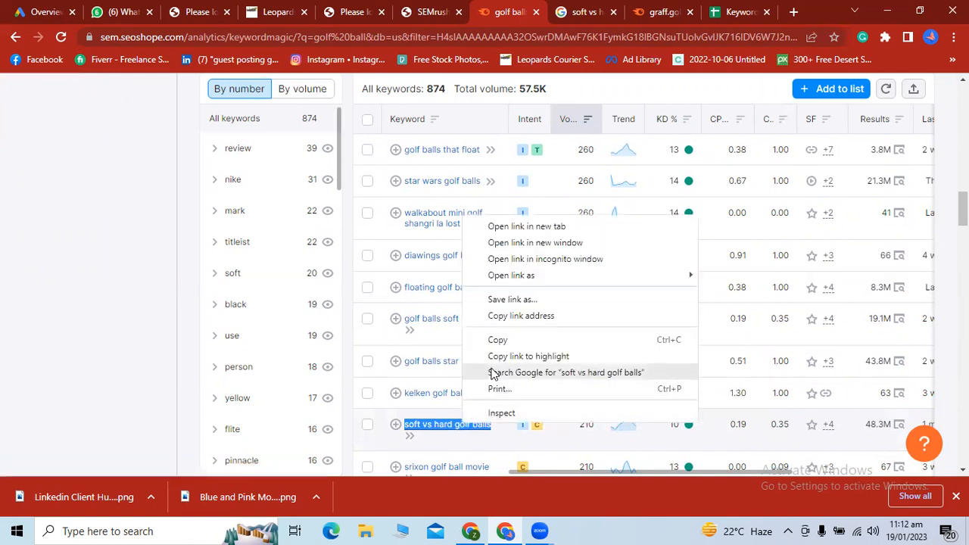
pyautogui.click(497, 343)
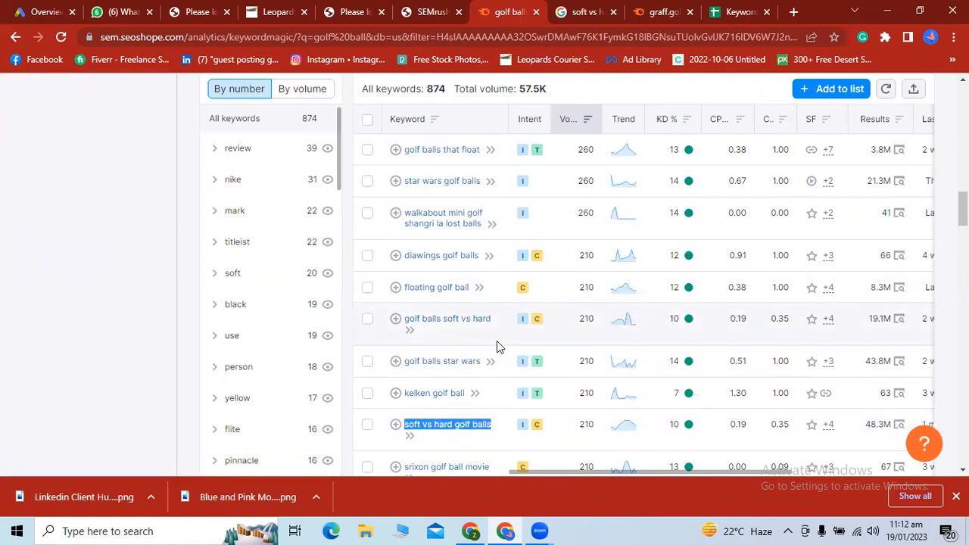
pyautogui.click(586, 13)
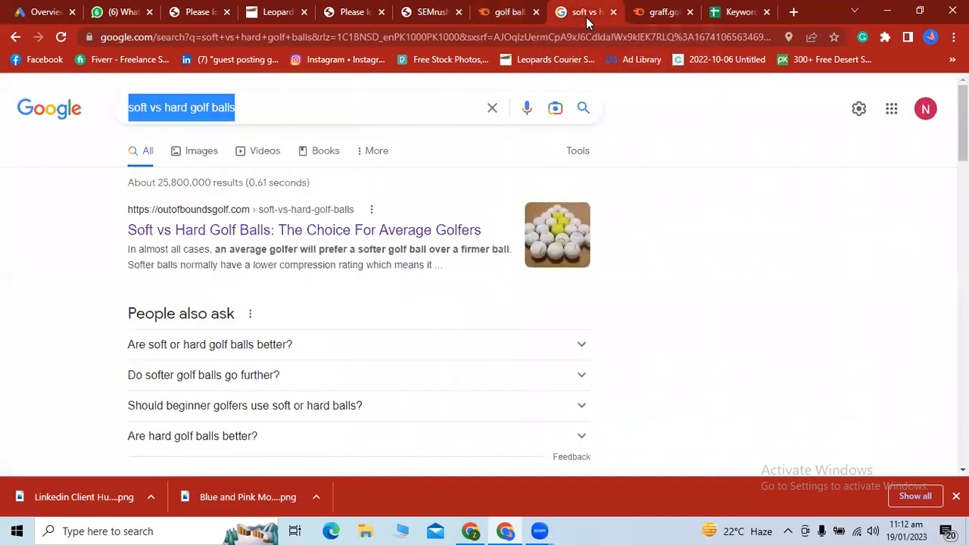
pyautogui.click(493, 107)
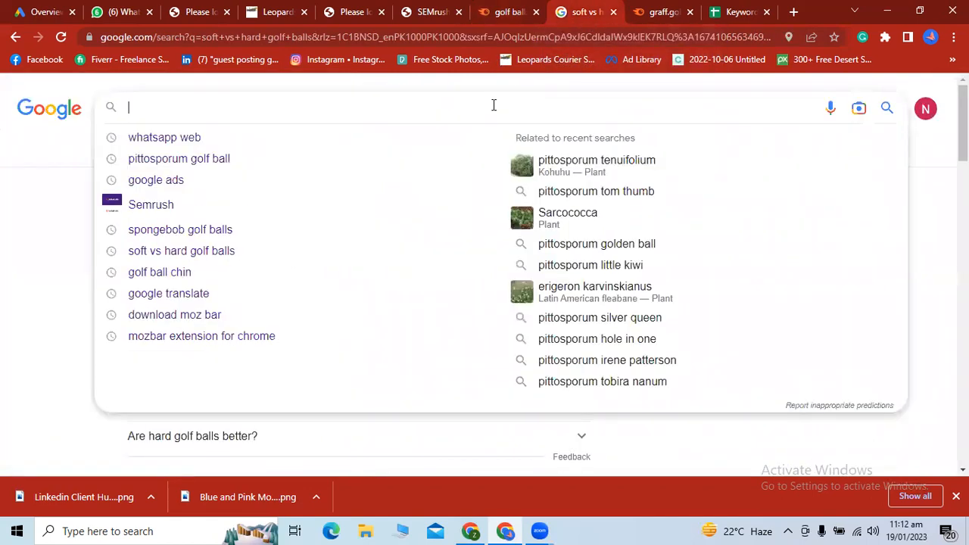
pyautogui.hotkey('ctrl', 'v')
pyautogui.press('Return')
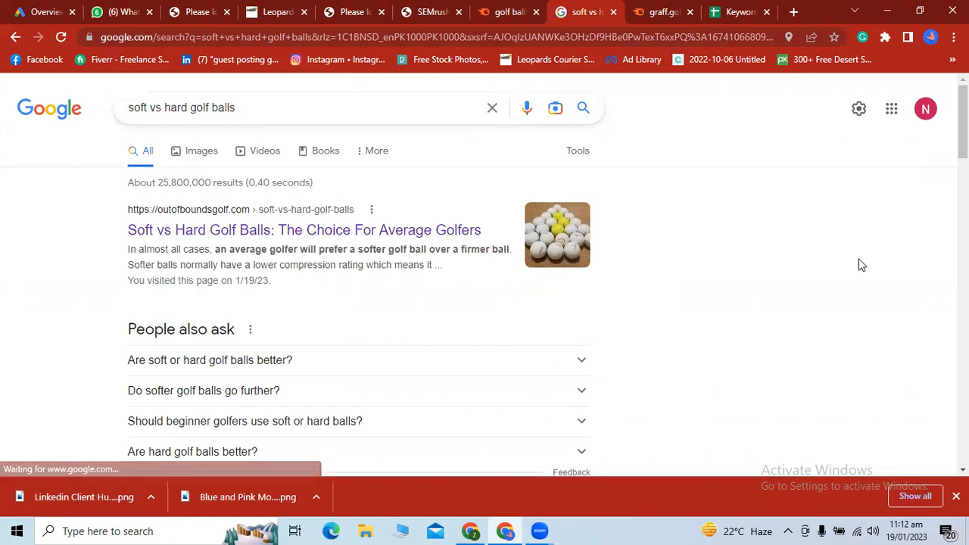
# Look over the Google results and open the outofboundsgolf.com and graff.golf articles in separate new tabs
pyautogui.scroll(-2, 963, 121)
pyautogui.scroll(-12, 485, 287)
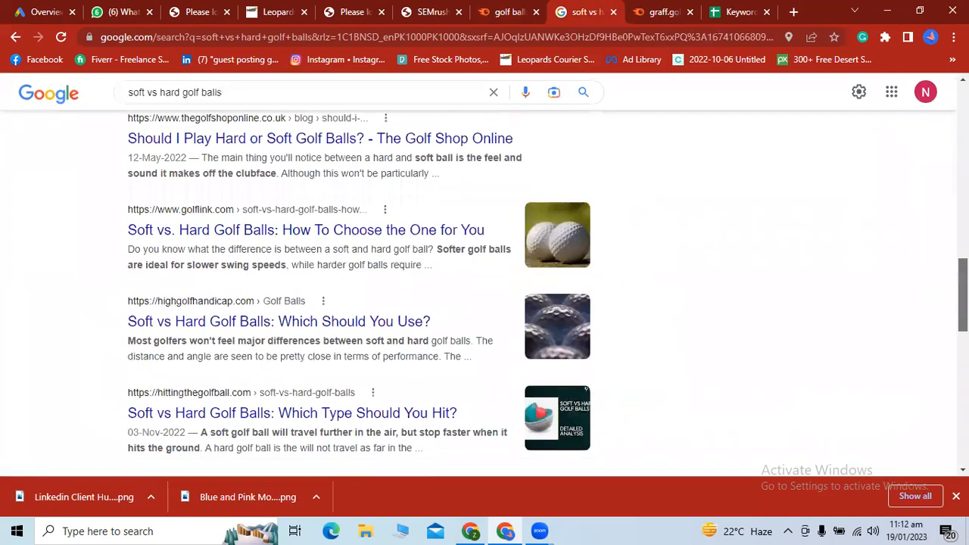
pyautogui.scroll(10, 485, 288)
pyautogui.scroll(3, 485, 288)
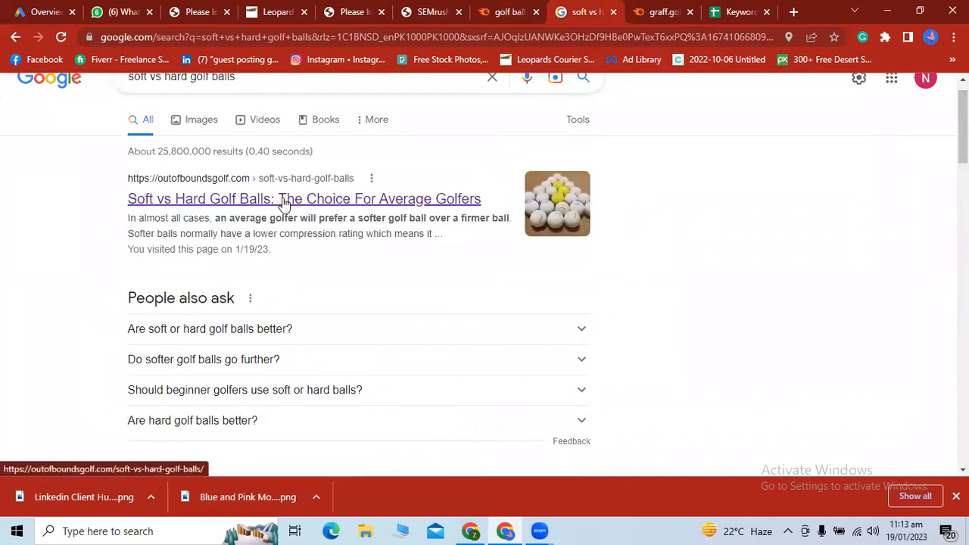
pyautogui.rightClick(183, 182)
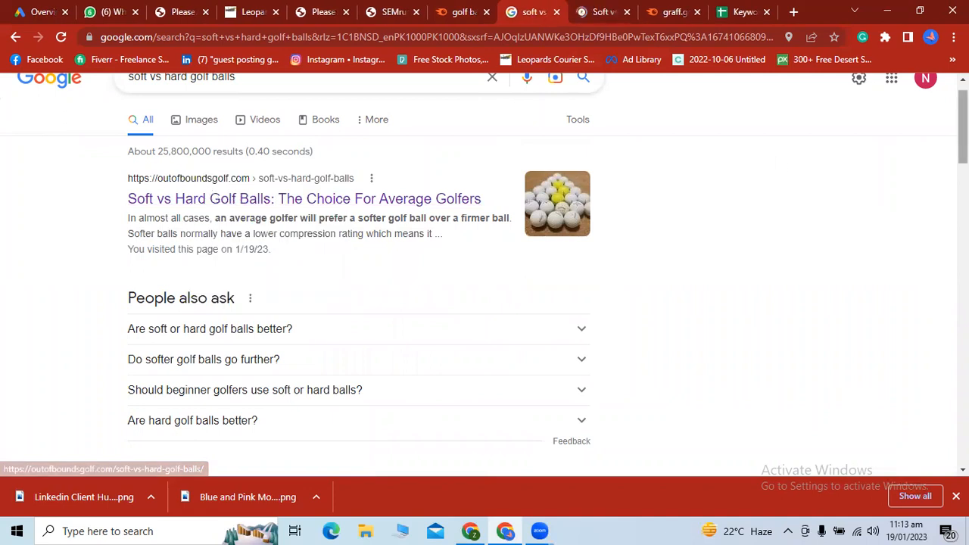
pyautogui.scroll(-4, 450, 216)
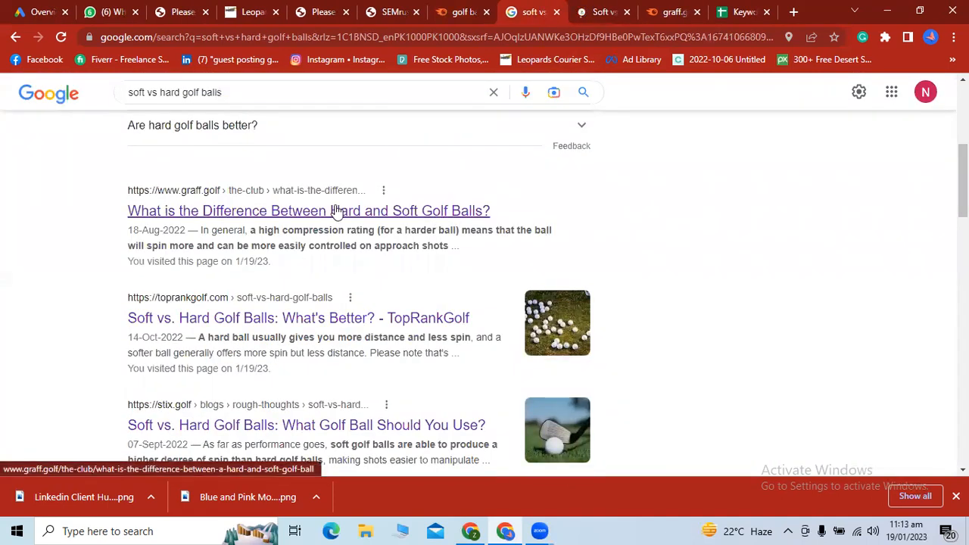
pyautogui.rightClick(278, 197)
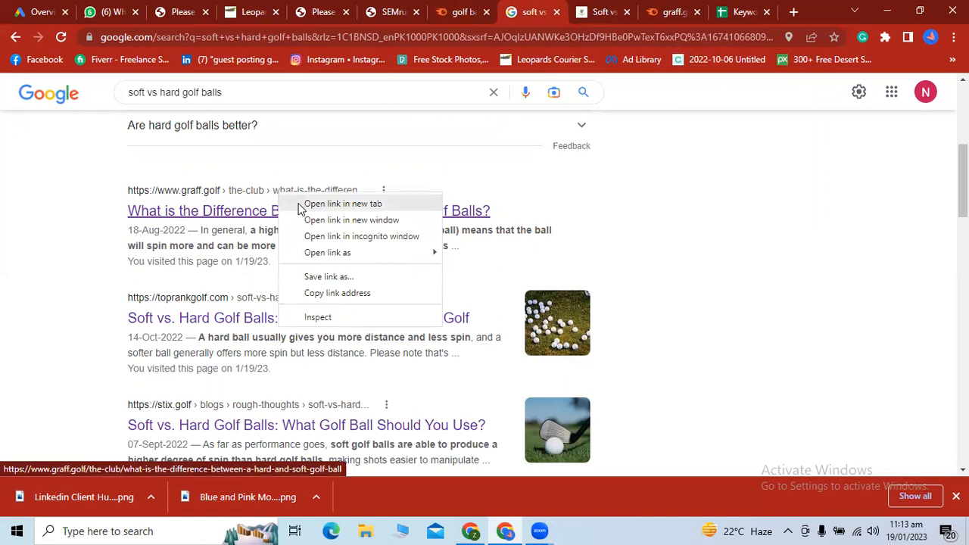
pyautogui.click(337, 204)
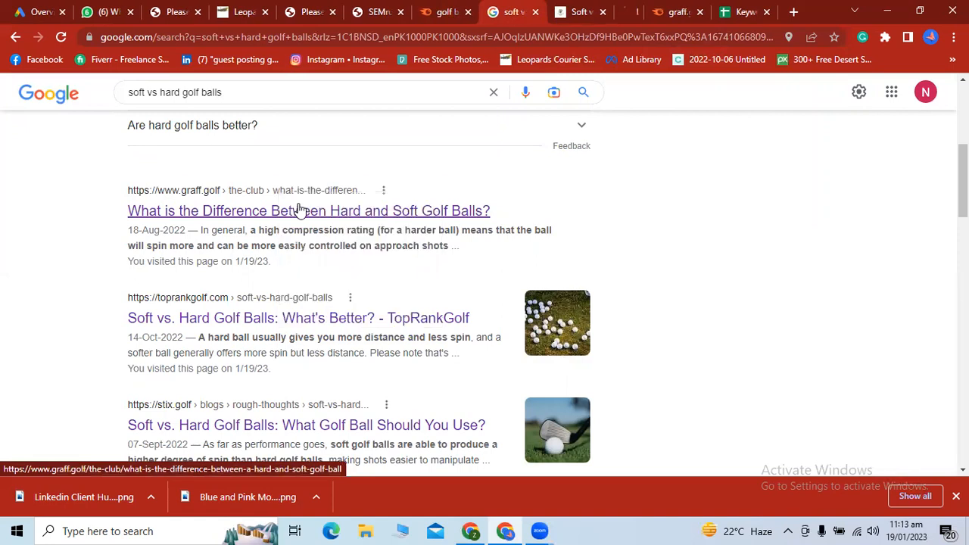
# Open the toprankgolf.com, stix.golf and golfoy.com search results in separate new tabs
pyautogui.rightClick(237, 325)
pyautogui.click(262, 334)
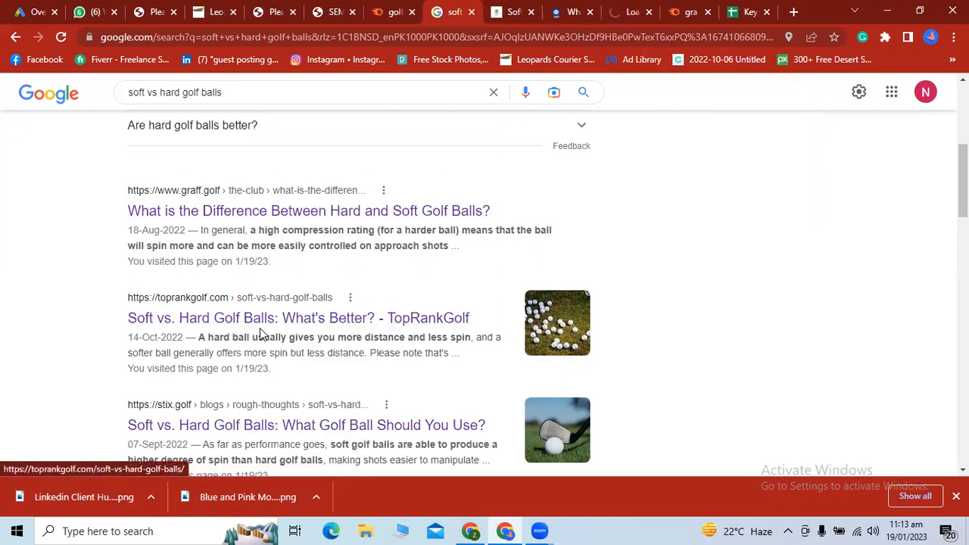
pyautogui.rightClick(234, 426)
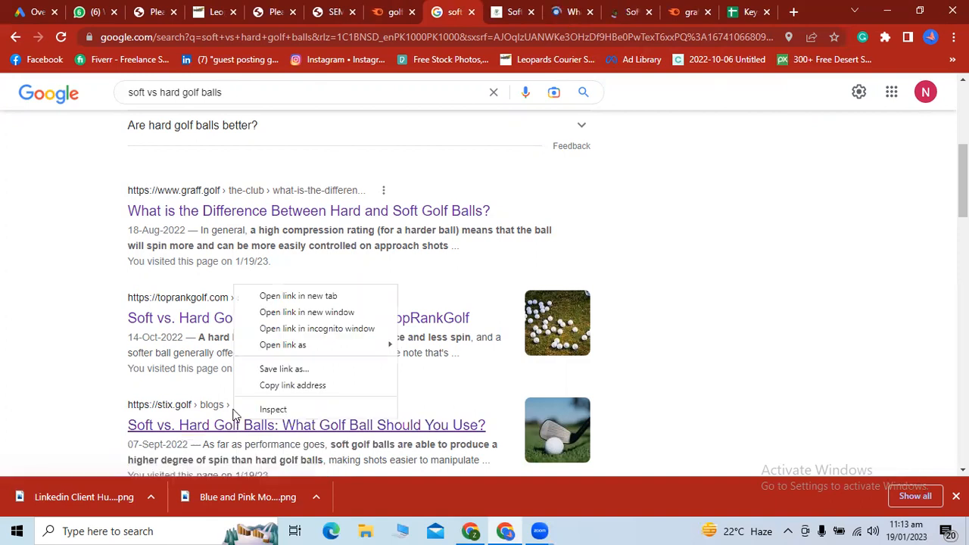
pyautogui.click(283, 297)
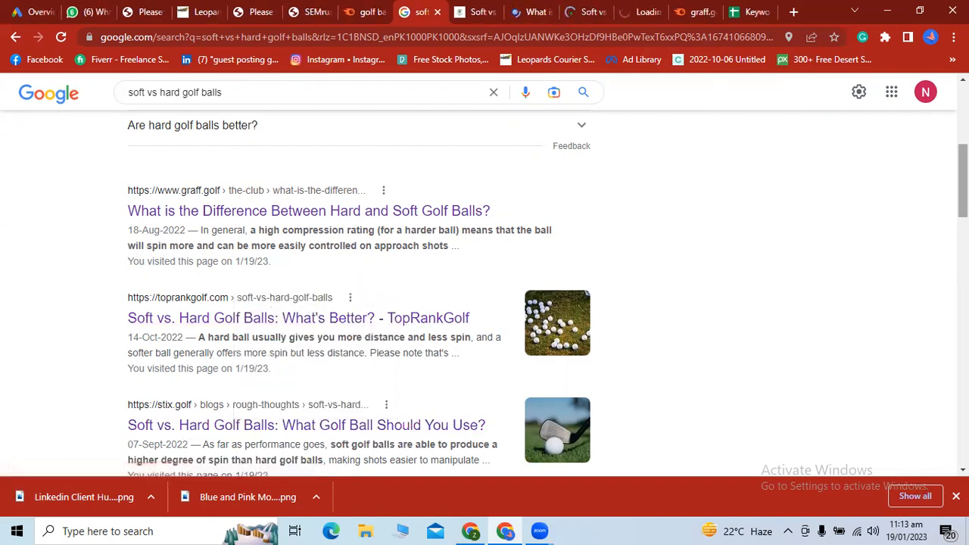
pyautogui.scroll(-3, 465, 297)
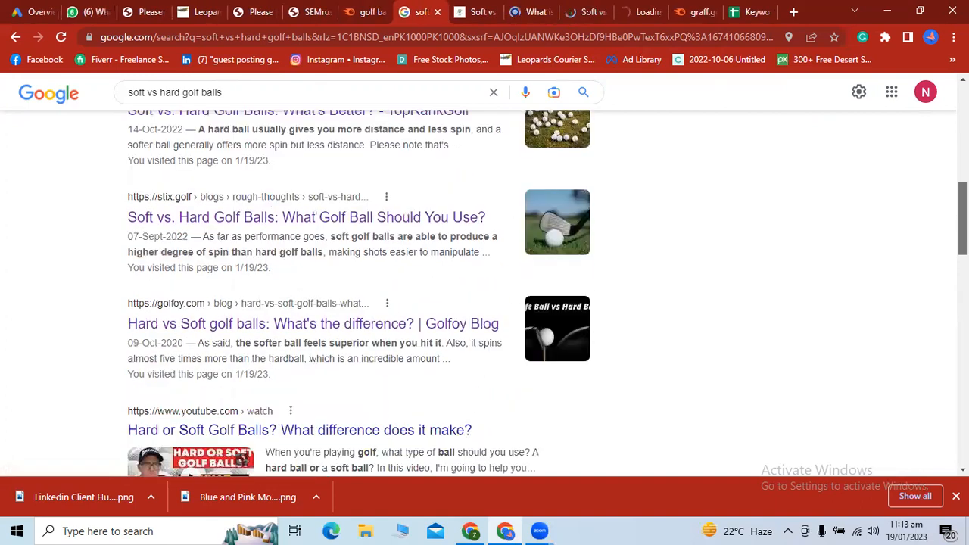
pyautogui.rightClick(250, 319)
pyautogui.click(285, 326)
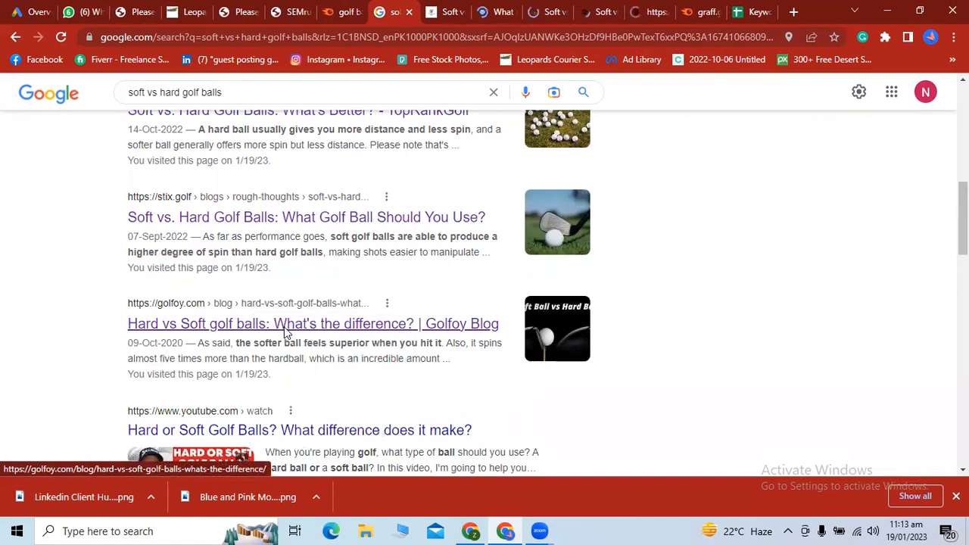
# Read through the Out Of Bounds Golf article on soft vs hard golf balls to examine its content, headings and length
pyautogui.click(447, 12)
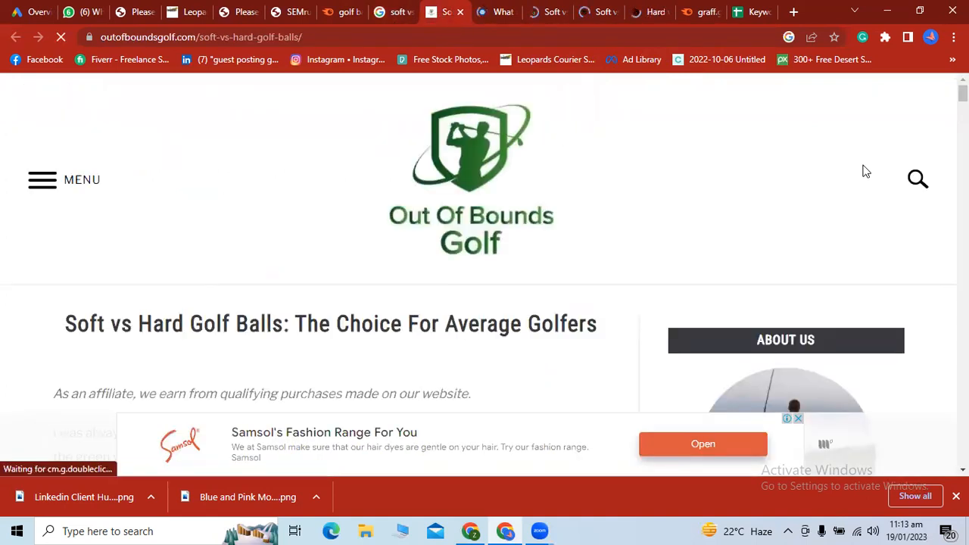
pyautogui.scroll(-3, 485, 250)
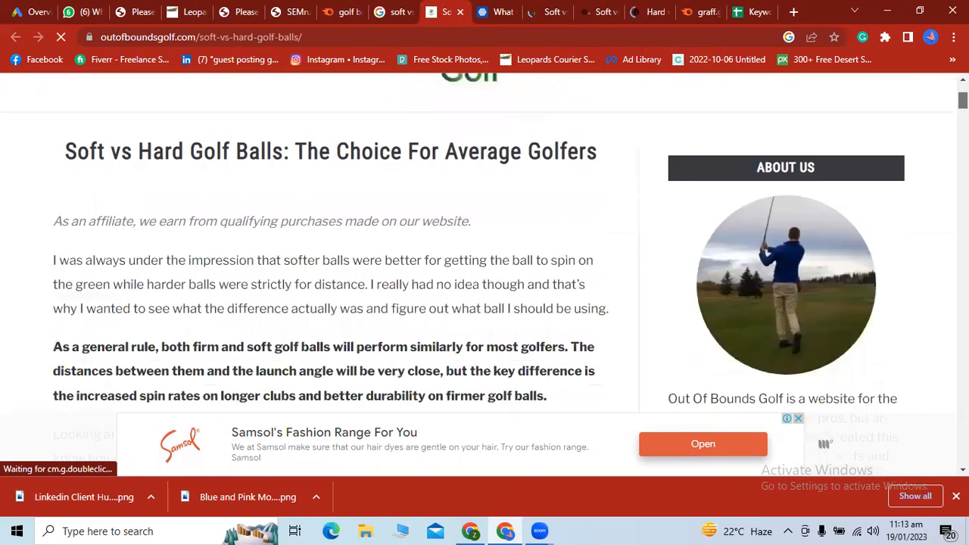
pyautogui.scroll(-12, 331, 266)
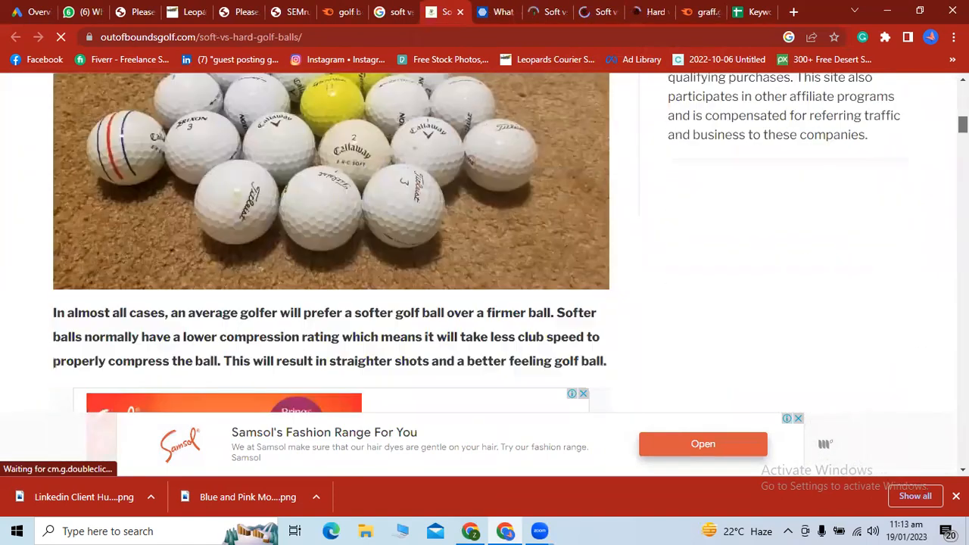
pyautogui.scroll(-10, 331, 265)
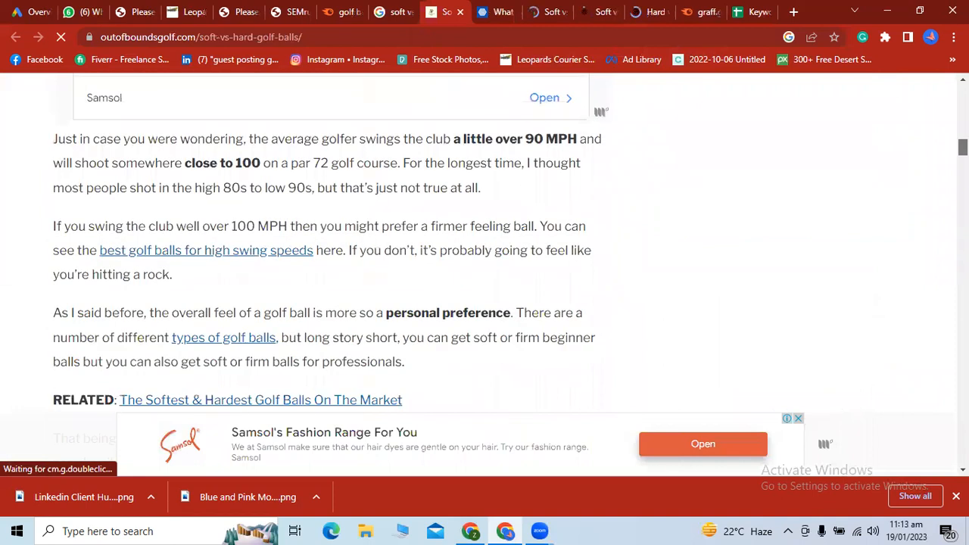
pyautogui.scroll(-4, 332, 265)
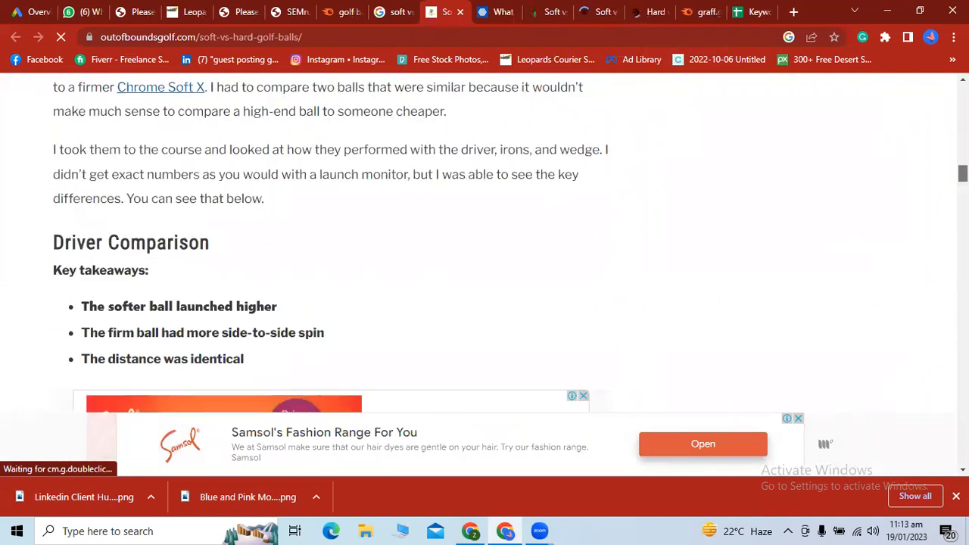
pyautogui.scroll(-10, 331, 265)
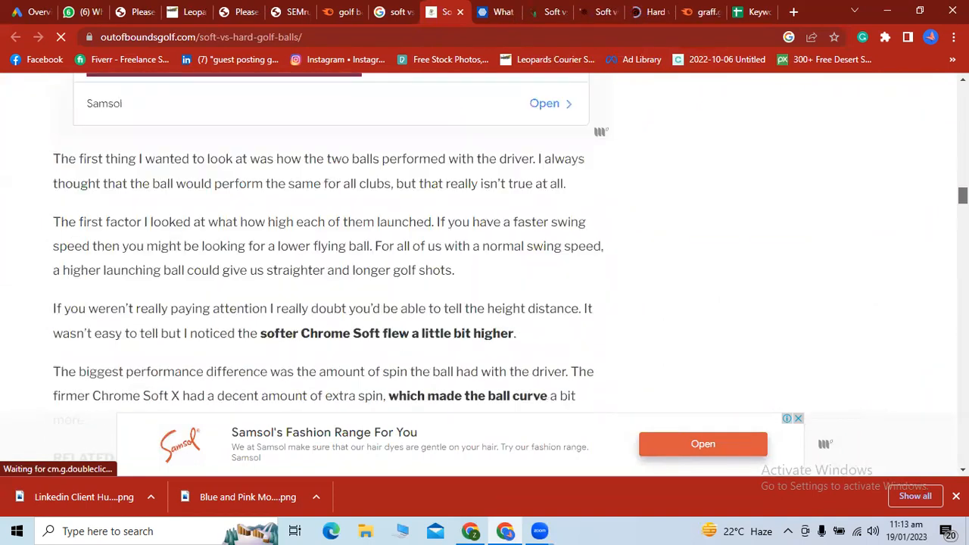
pyautogui.scroll(-12, 332, 265)
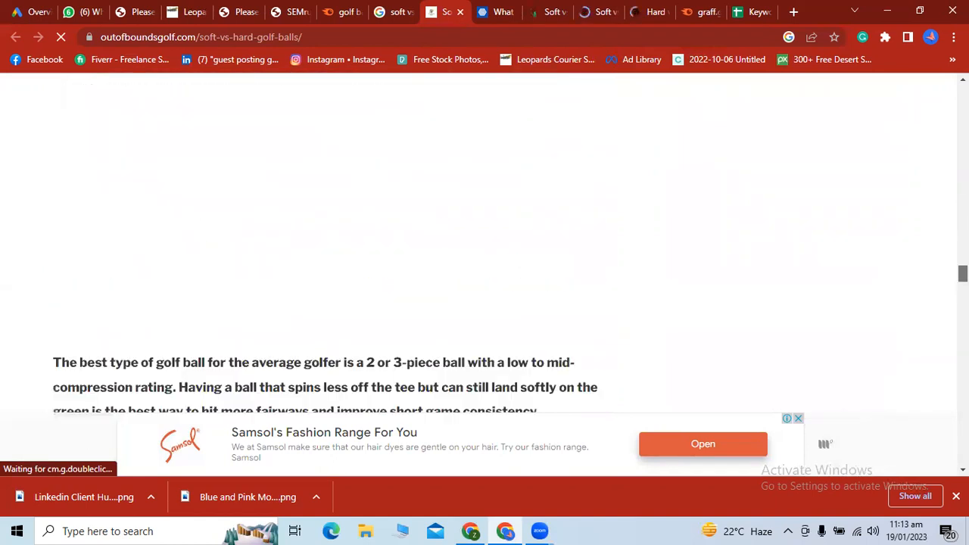
pyautogui.scroll(-8, 332, 265)
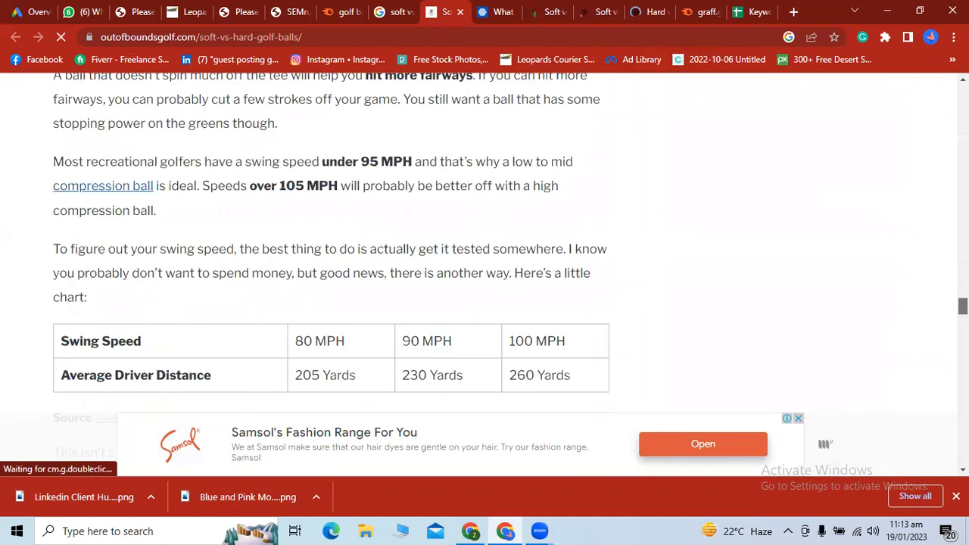
pyautogui.scroll(15, 331, 265)
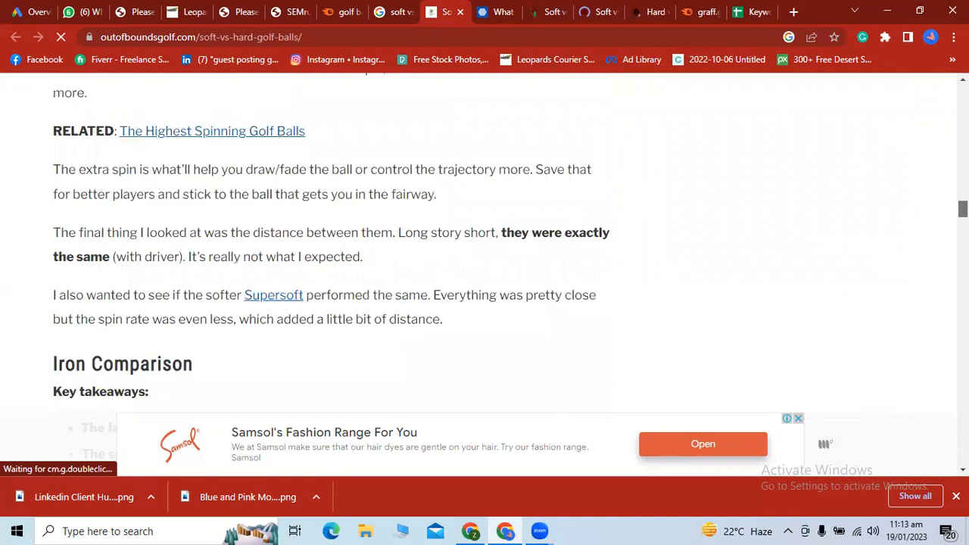
pyautogui.scroll(10, 332, 265)
pyautogui.scroll(6, 306, 241)
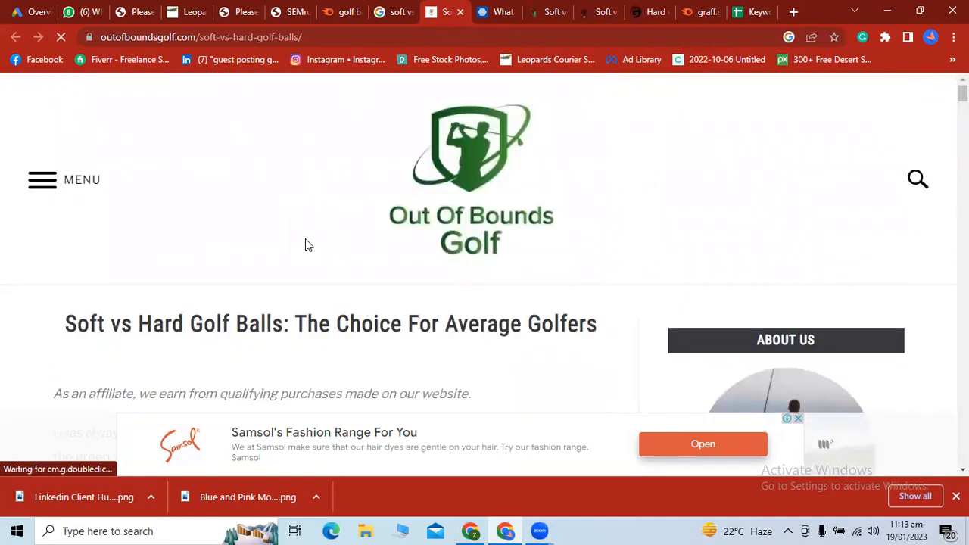
# Search the Out Of Bounds Golf article for the exact phrase "Soft vs Hard Golf Balls" and check where it occurs
pyautogui.moveTo(67, 324); pyautogui.dragTo(239, 330)
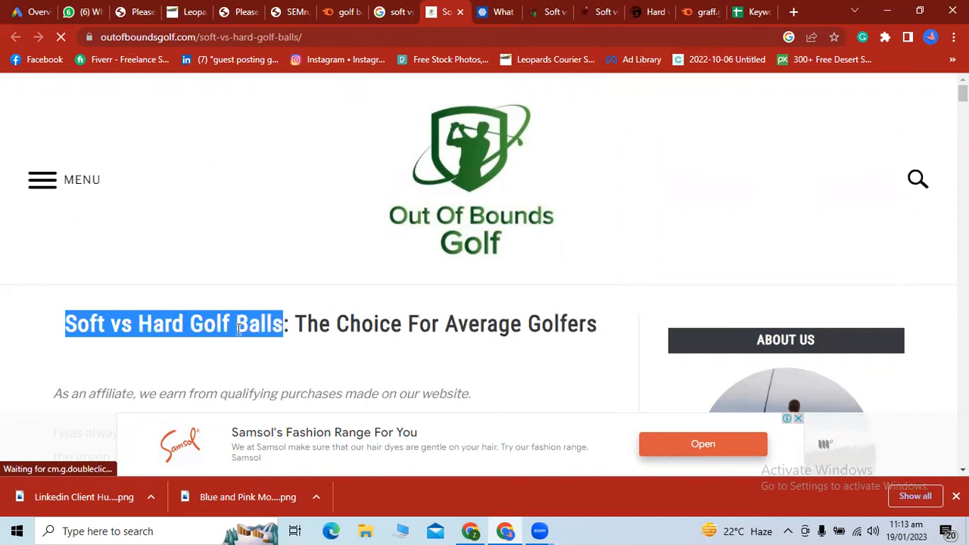
pyautogui.hotkey('ctrl', 'f')
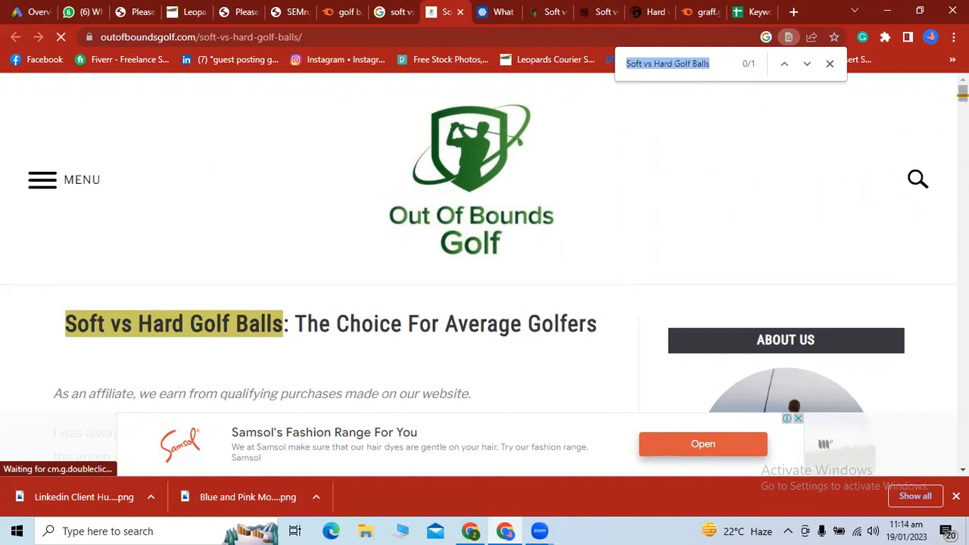
pyautogui.scroll(-6, 479, 275)
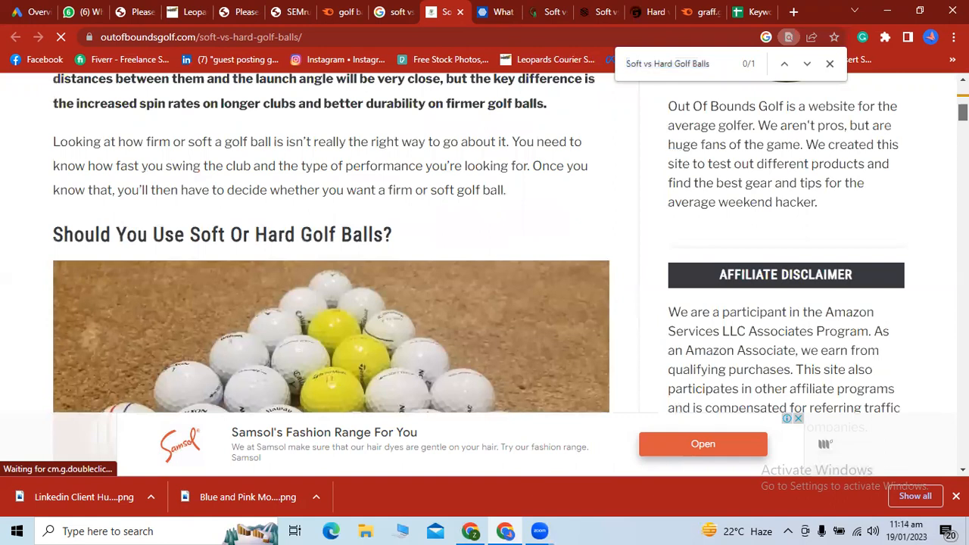
pyautogui.moveTo(963, 113); pyautogui.dragTo(963, 92)
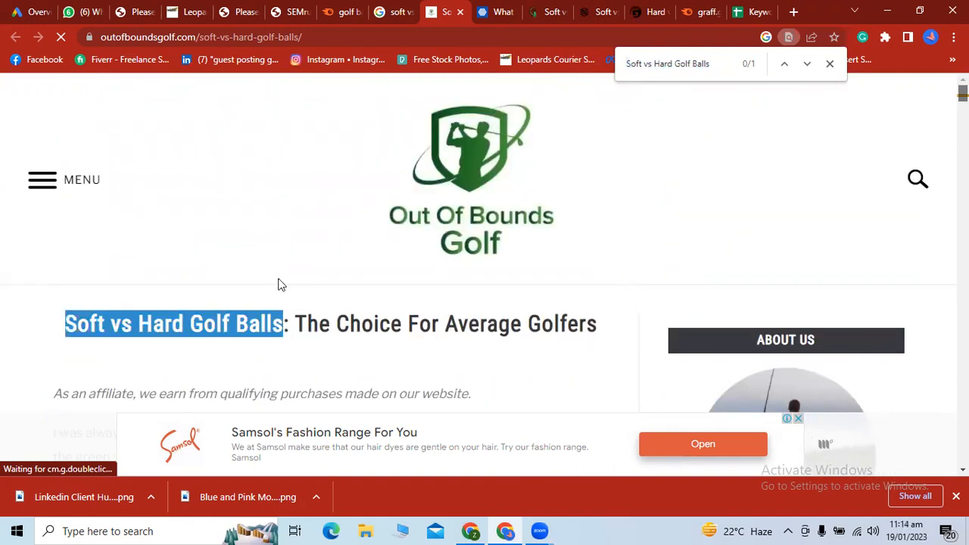
pyautogui.click(229, 319)
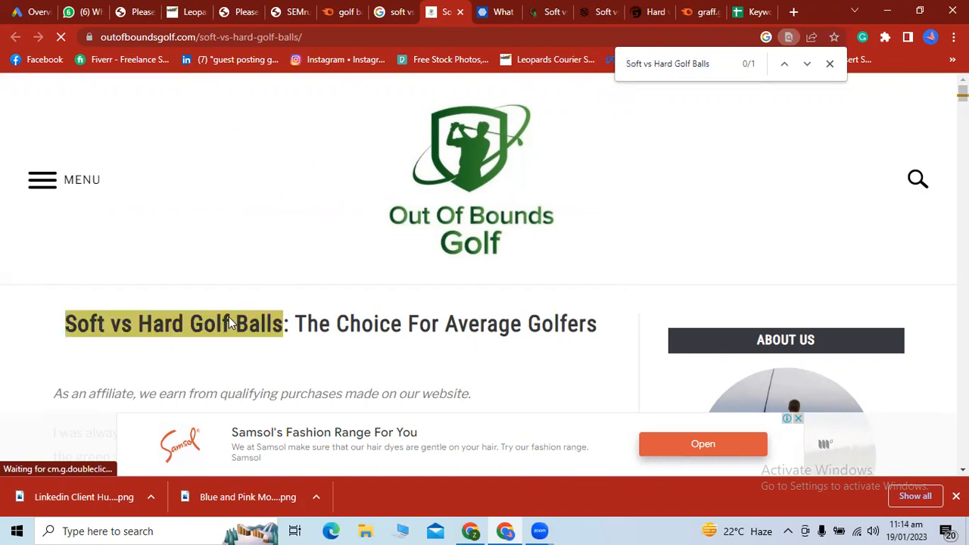
pyautogui.hotkey('ctrl', 'f')
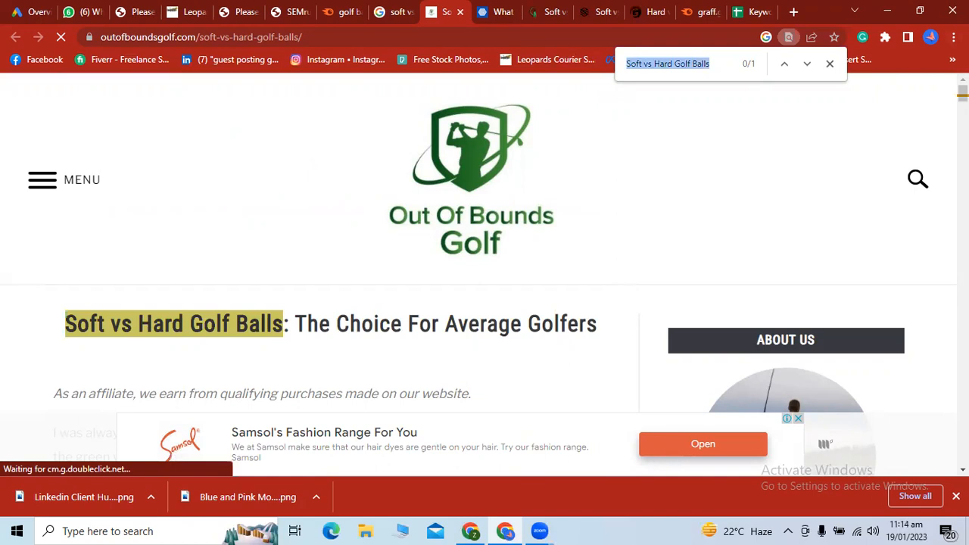
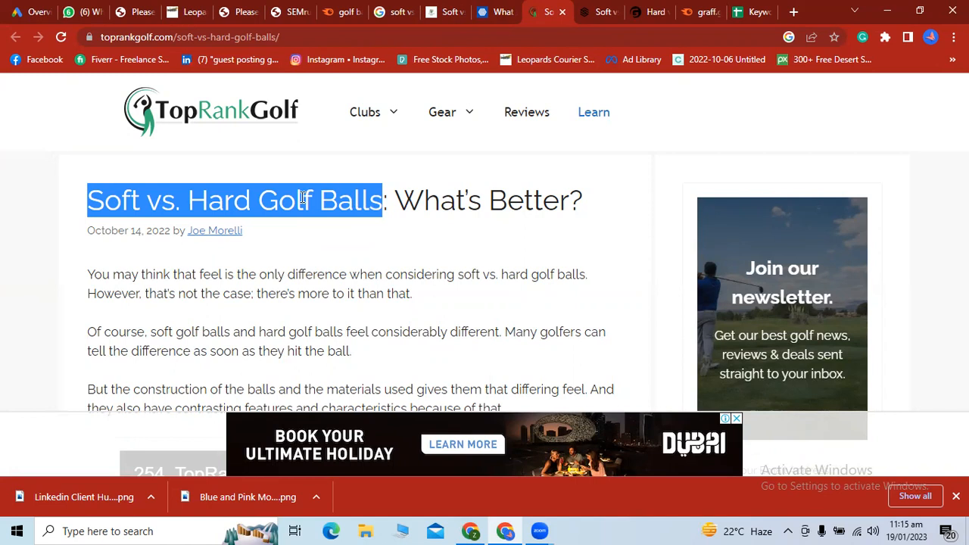
# Search the TopRankGolf article for the exact phrase "Soft vs. Hard Golf Balls" and check where it occurs in the headings and text
pyautogui.hotkey('ctrl', 'f')
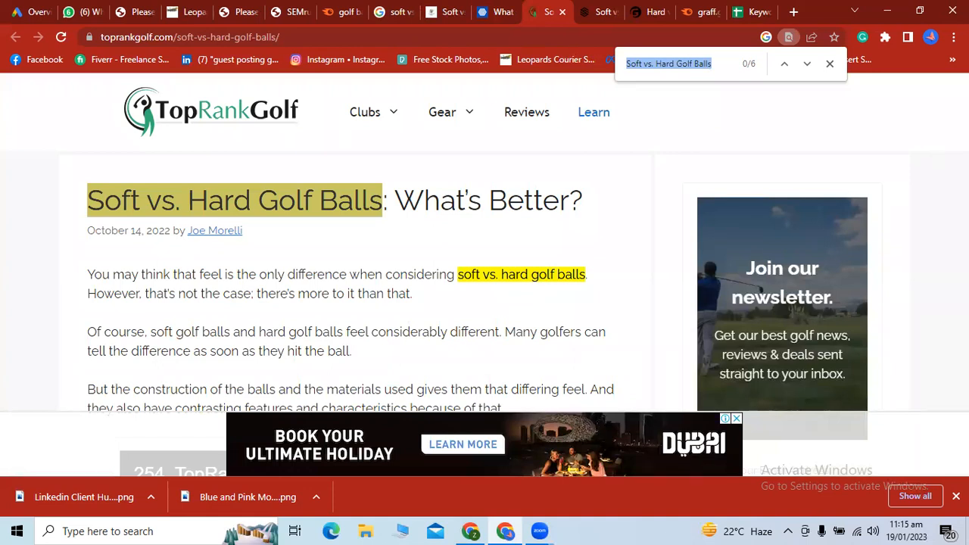
pyautogui.scroll(-5, 485, 273)
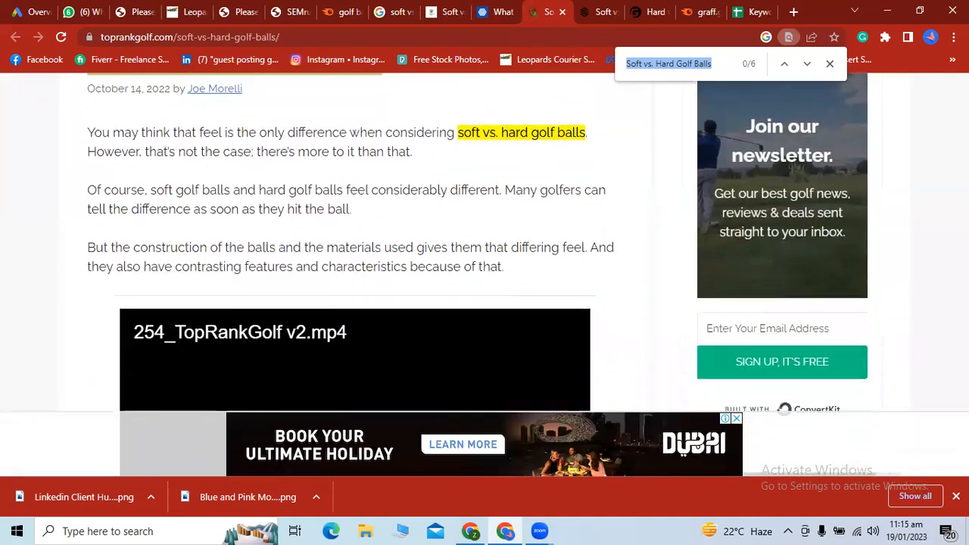
pyautogui.scroll(-10, 485, 272)
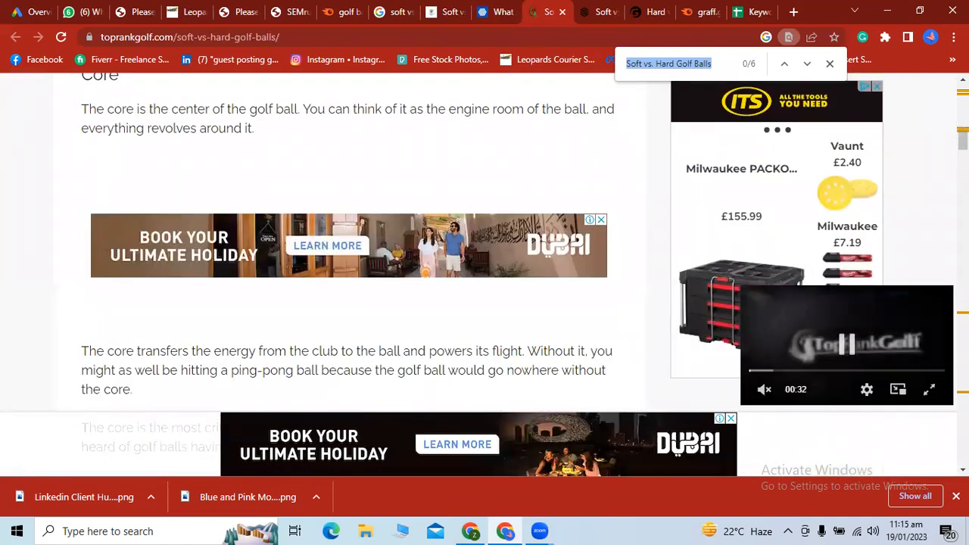
pyautogui.scroll(2, 485, 272)
pyautogui.press('Up')
pyautogui.press('Up')
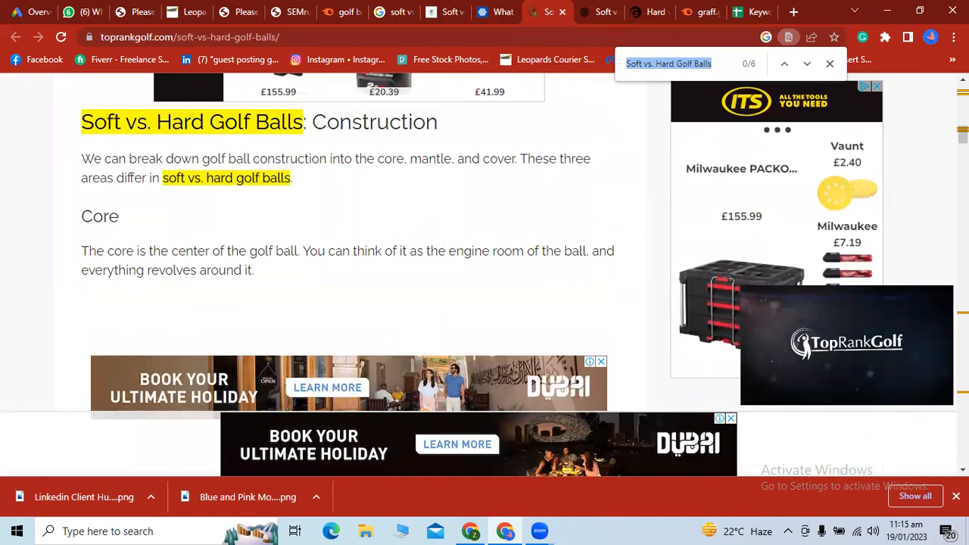
pyautogui.press('Down')
pyautogui.scroll(-6, 348, 273)
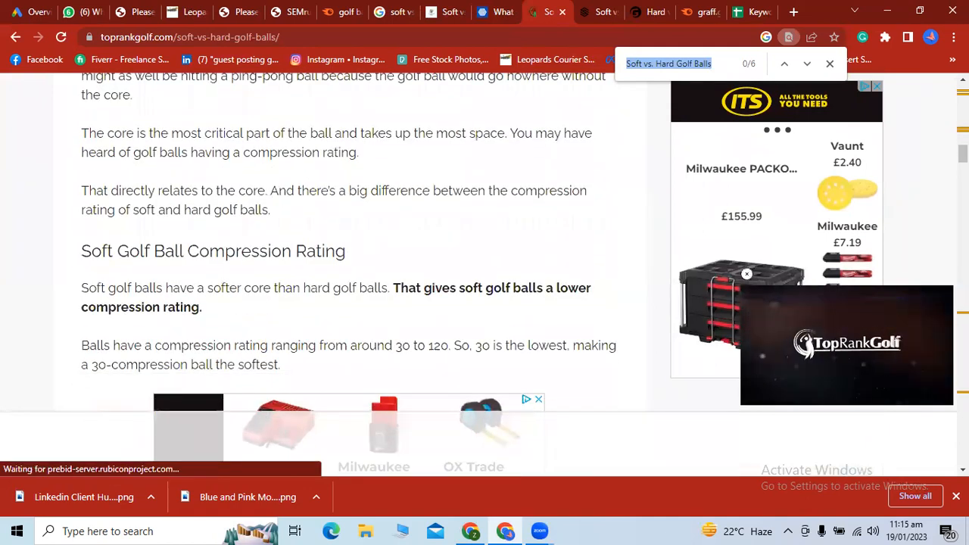
pyautogui.scroll(-5, 348, 273)
pyautogui.scroll(-9, 349, 273)
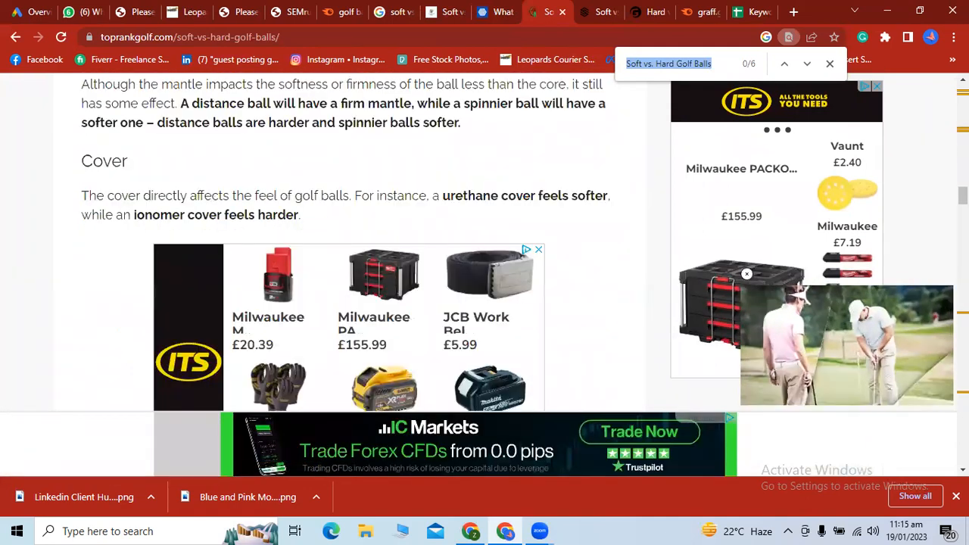
pyautogui.scroll(-12, 349, 273)
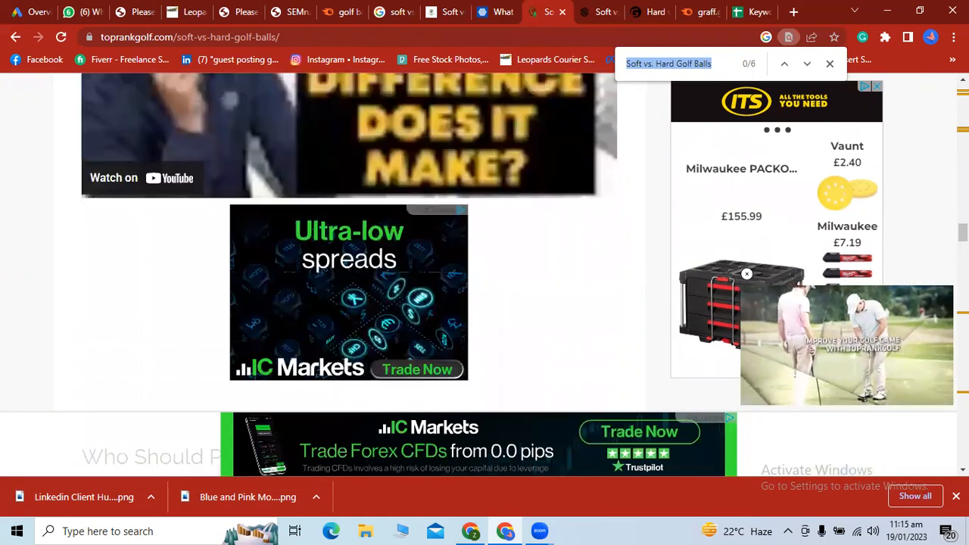
pyautogui.scroll(-7, 348, 272)
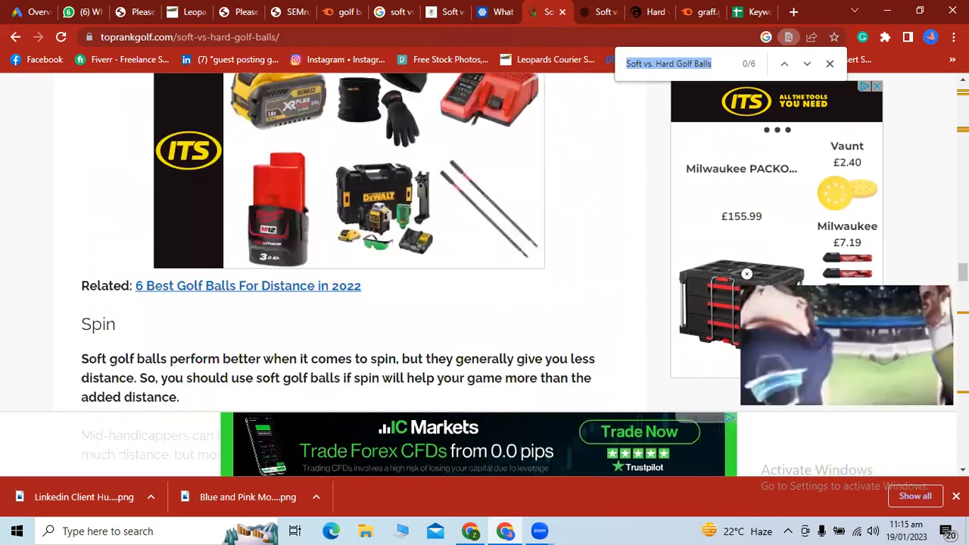
pyautogui.scroll(-7, 349, 273)
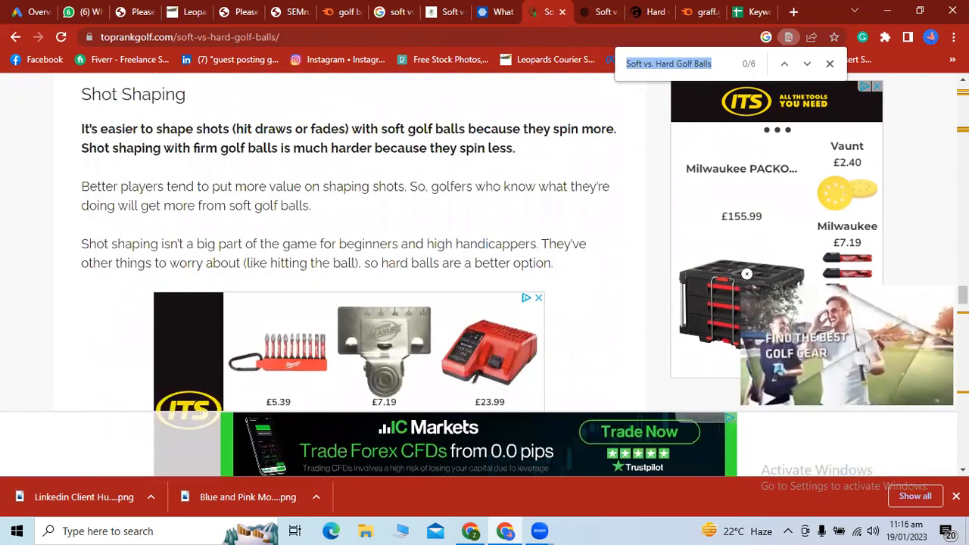
pyautogui.scroll(-4, 348, 273)
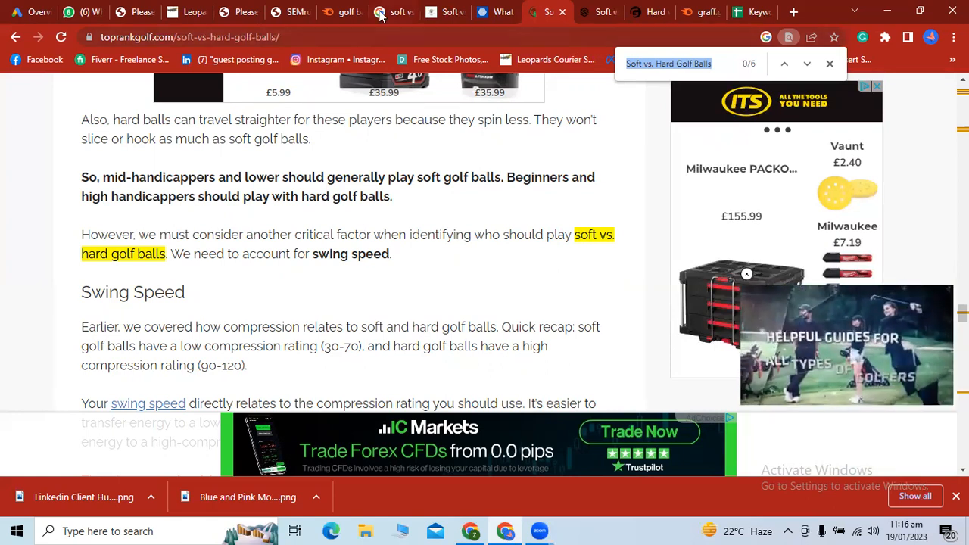
# Copy the outofboundsgolf.com domain from its article's address and look it up in Semrush's Domain Overview
pyautogui.click(443, 13)
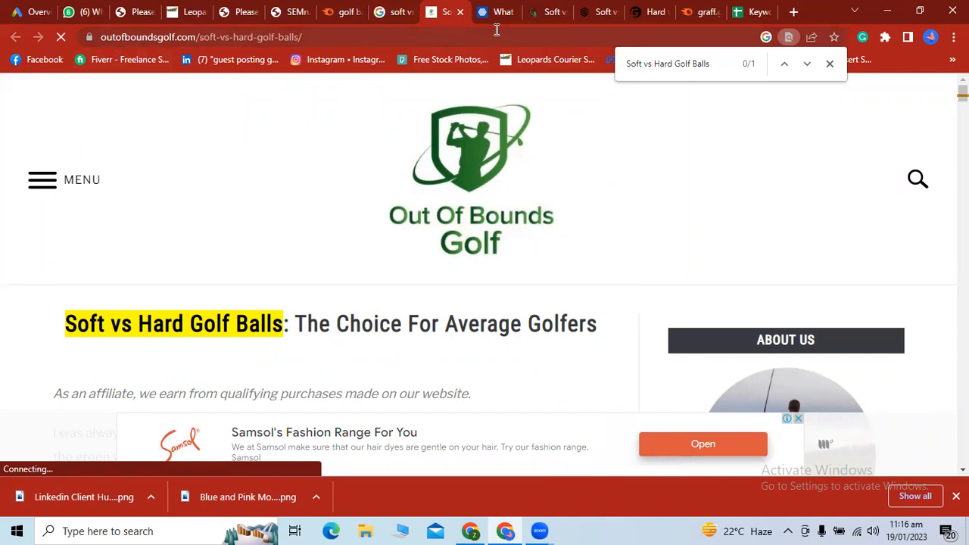
pyautogui.click(383, 23)
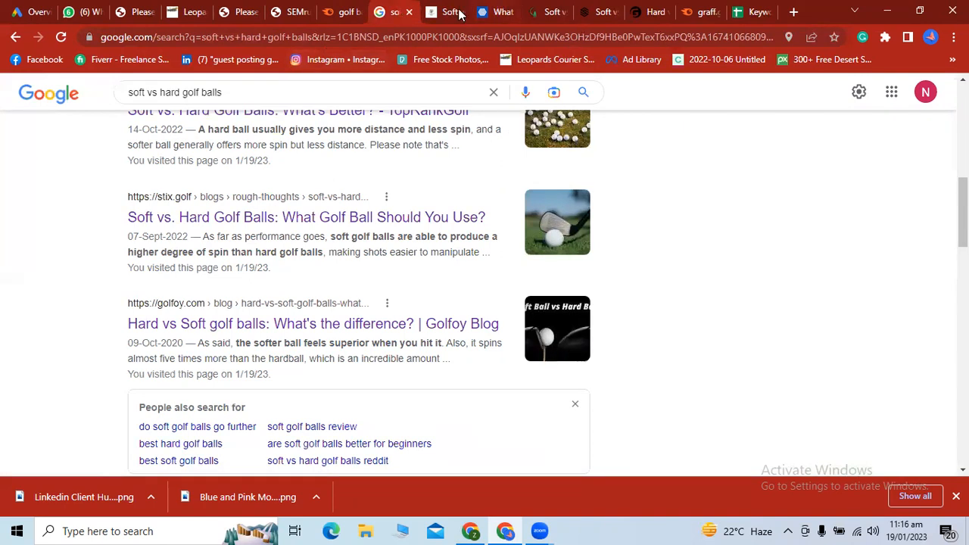
pyautogui.click(447, 12)
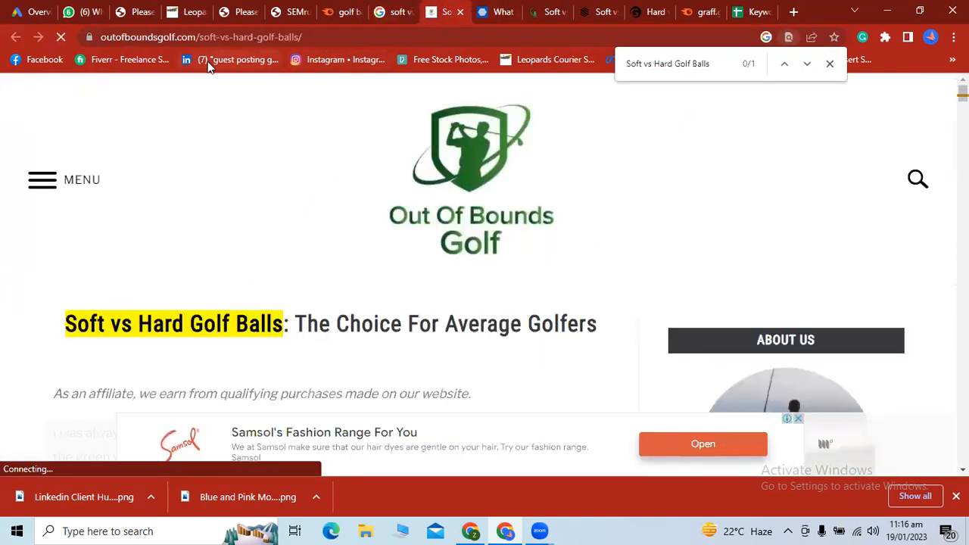
pyautogui.moveTo(195, 36); pyautogui.dragTo(94, 36)
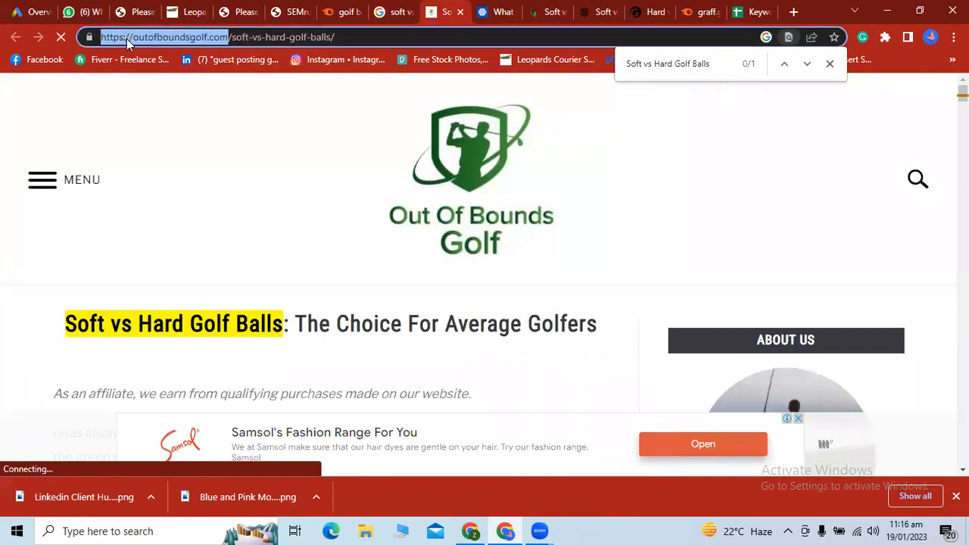
pyautogui.rightClick(127, 43)
pyautogui.click(170, 143)
pyautogui.click(699, 9)
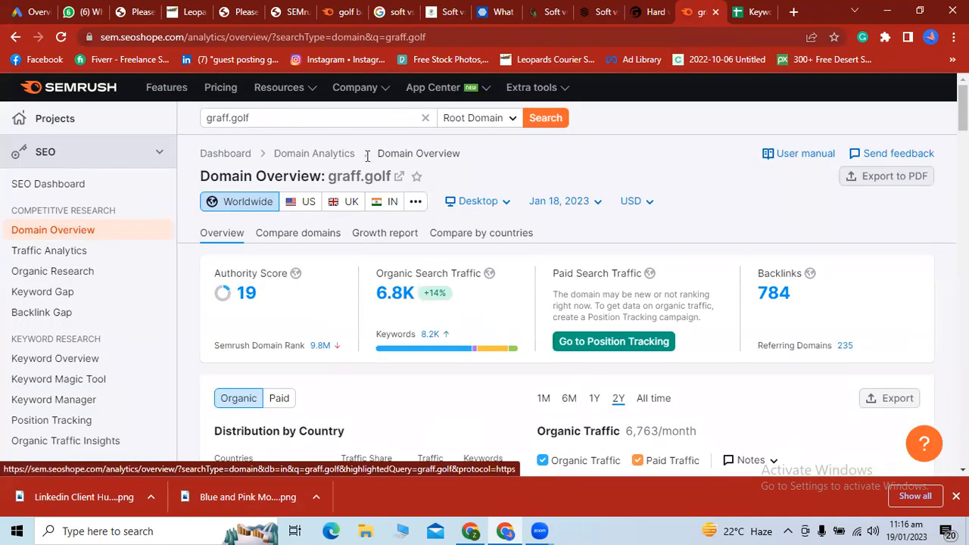
pyautogui.click(425, 119)
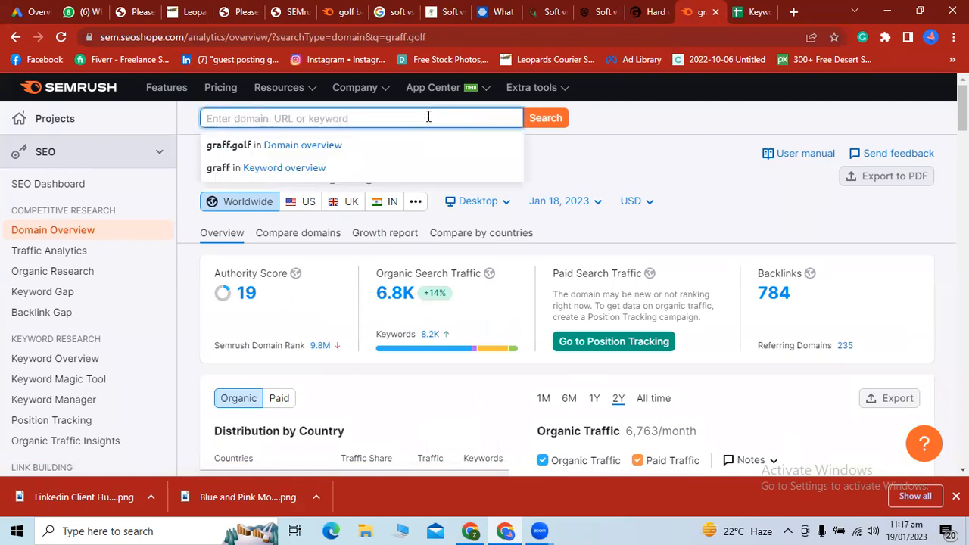
pyautogui.hotkey('ctrl', 'v')
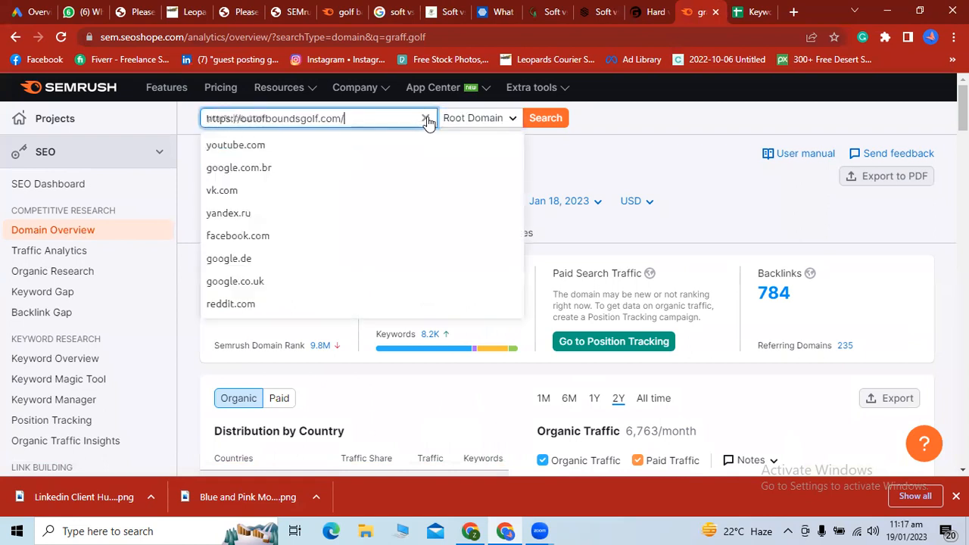
pyautogui.press('Return')
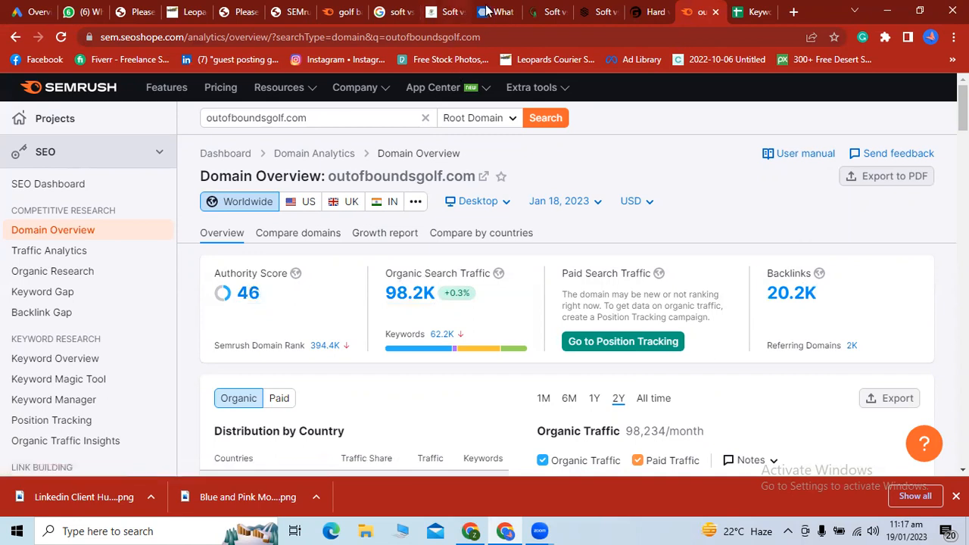
# Copy the graff.golf domain from its article's address and check its authority score in Semrush's Domain Overview
pyautogui.click(490, 12)
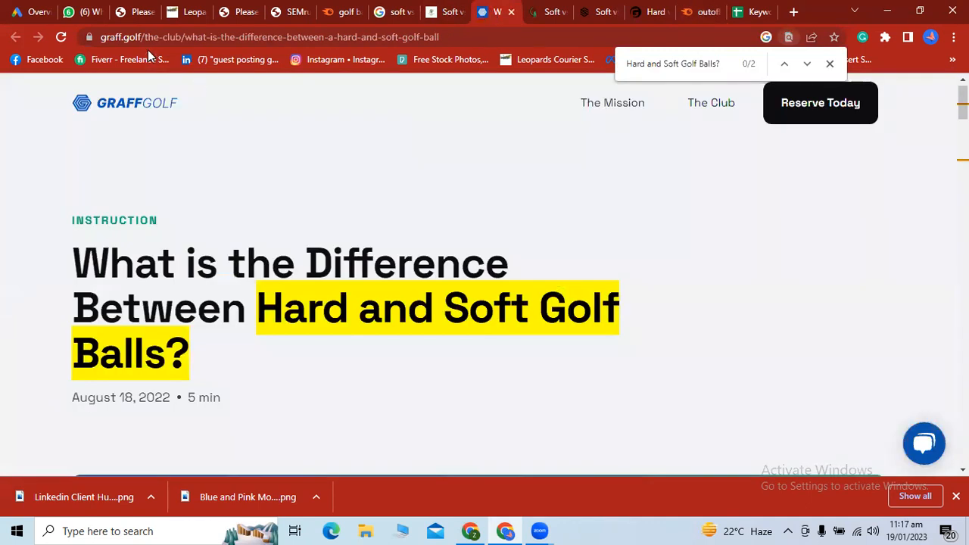
pyautogui.moveTo(140, 37); pyautogui.dragTo(114, 40)
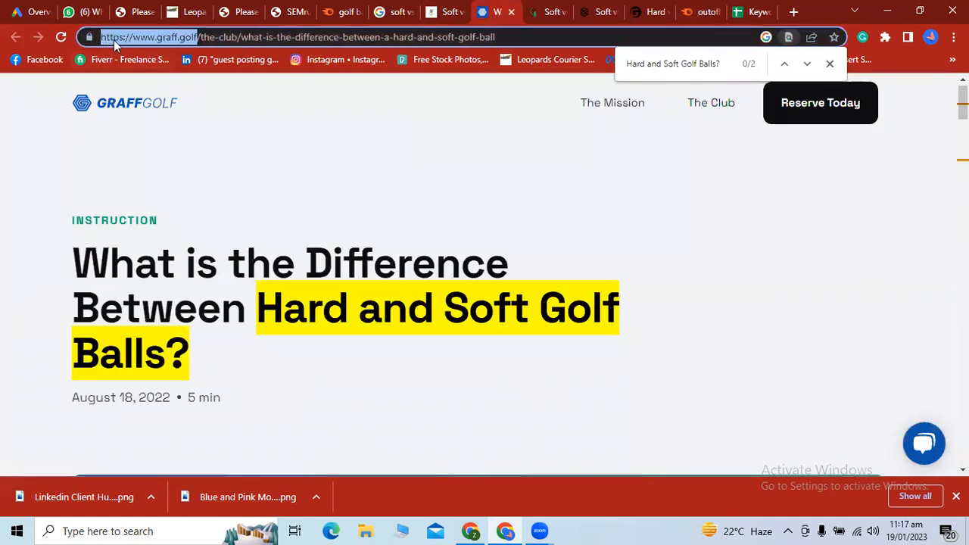
pyautogui.rightClick(114, 40)
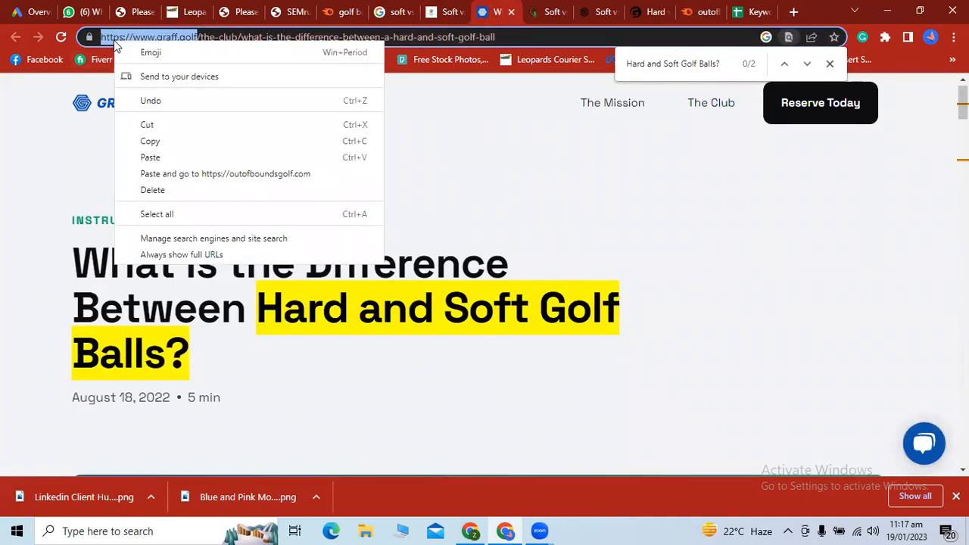
pyautogui.click(154, 145)
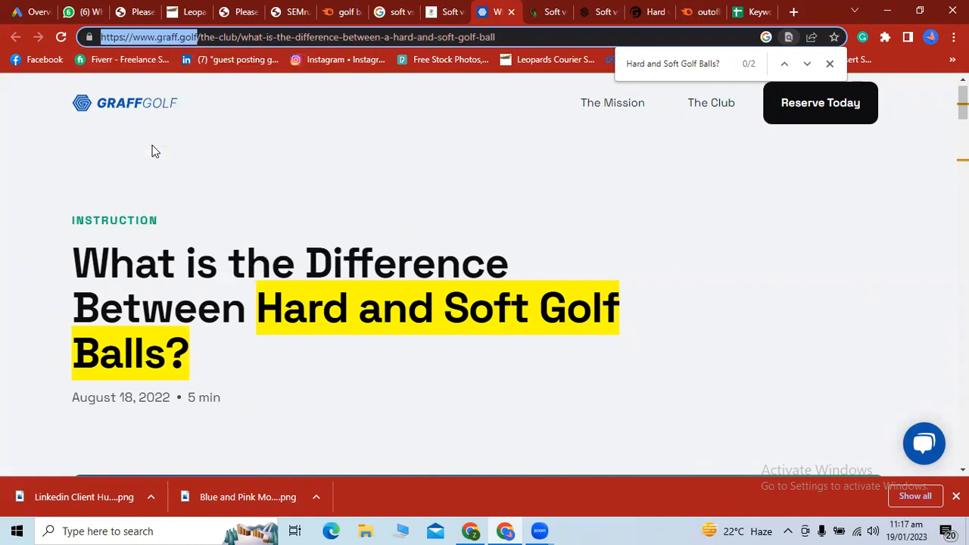
pyautogui.click(691, 12)
pyautogui.click(426, 117)
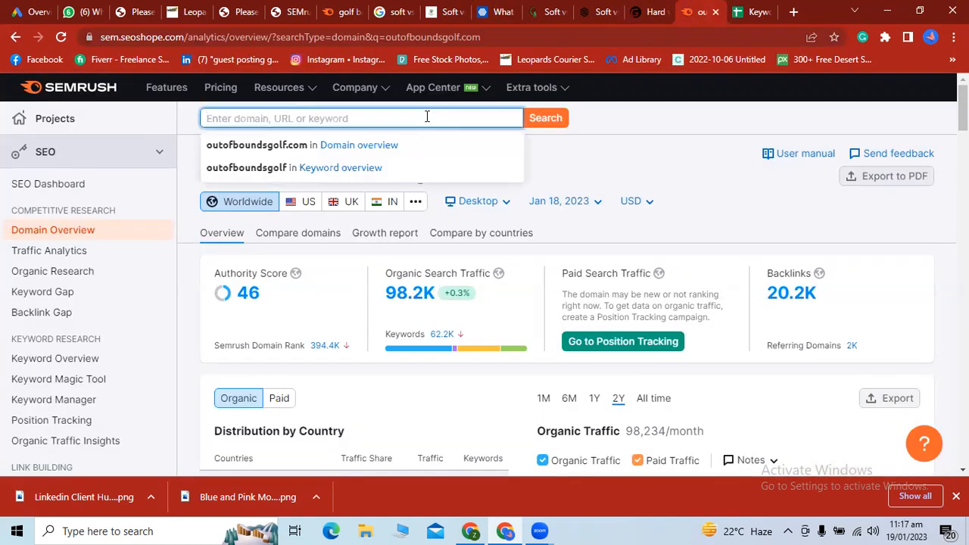
pyautogui.hotkey('ctrl', 'v')
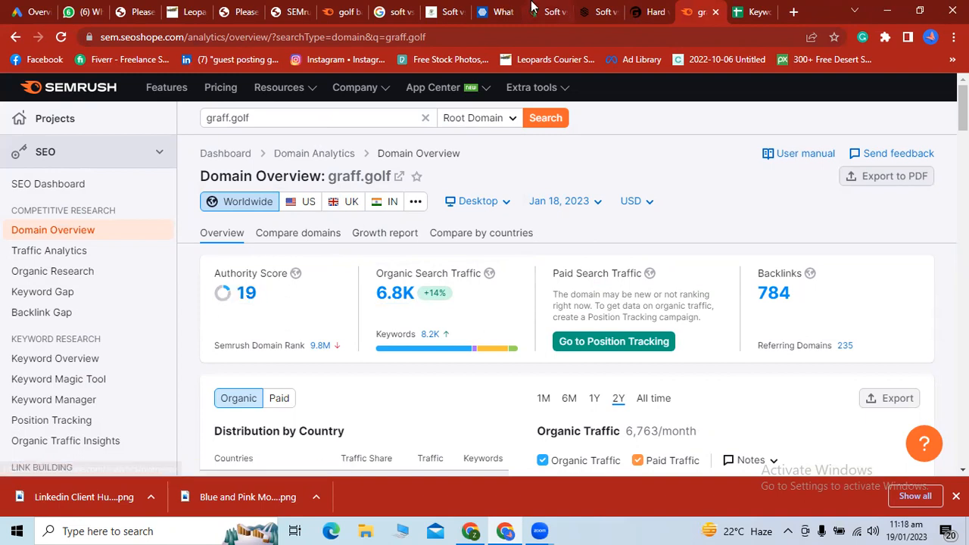
pyautogui.click(498, 14)
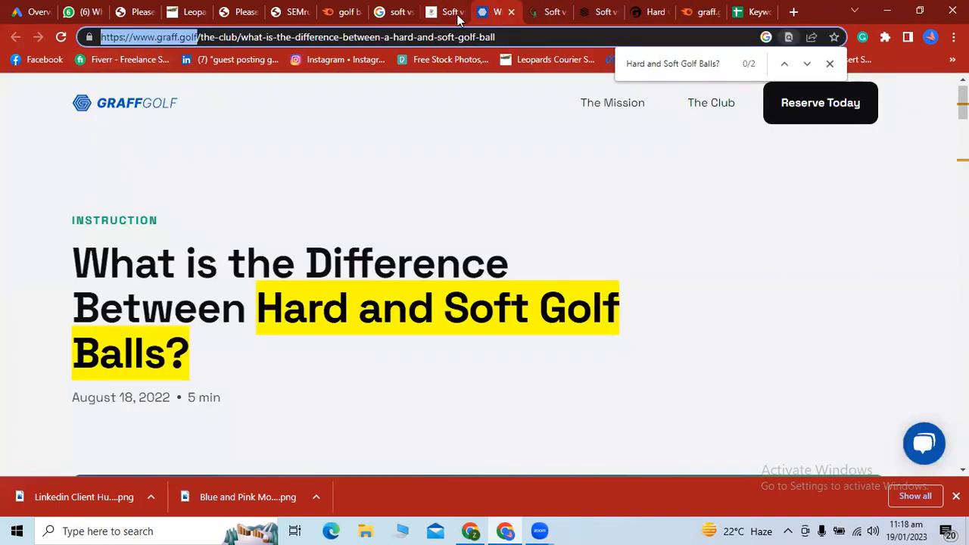
pyautogui.click(690, 17)
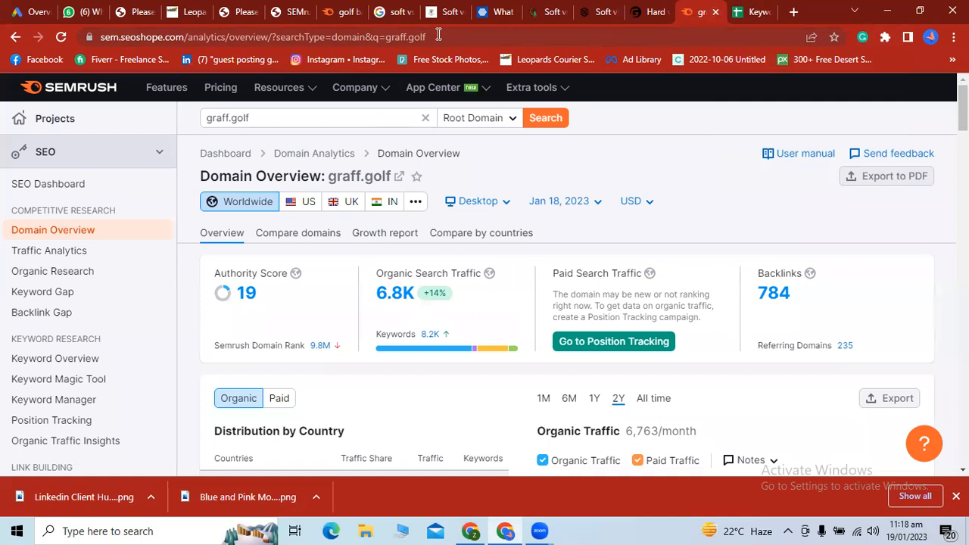
# In the keyword research spreadsheet, add a "Site DA" header in F6 and enter 19 in F8 for graff.golf
pyautogui.click(738, 13)
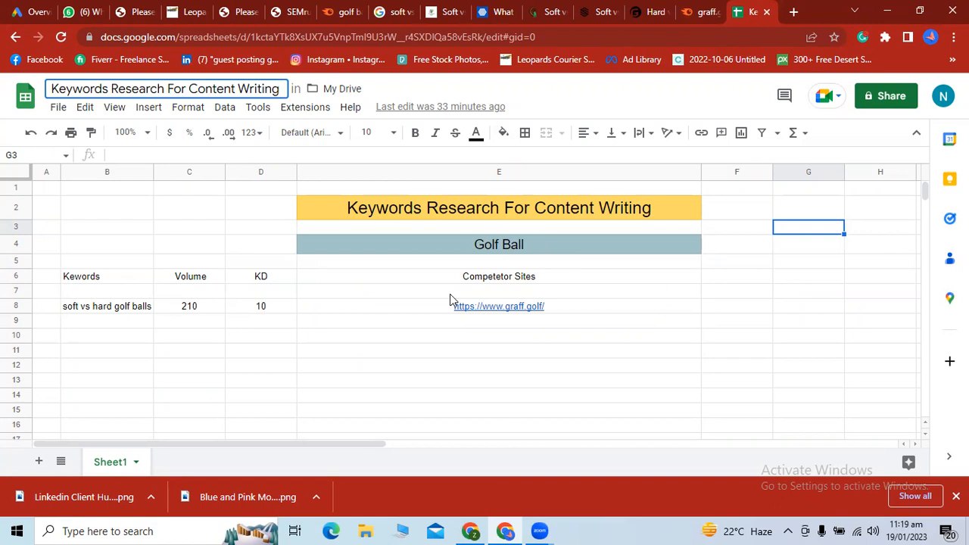
pyautogui.moveTo(496, 314)
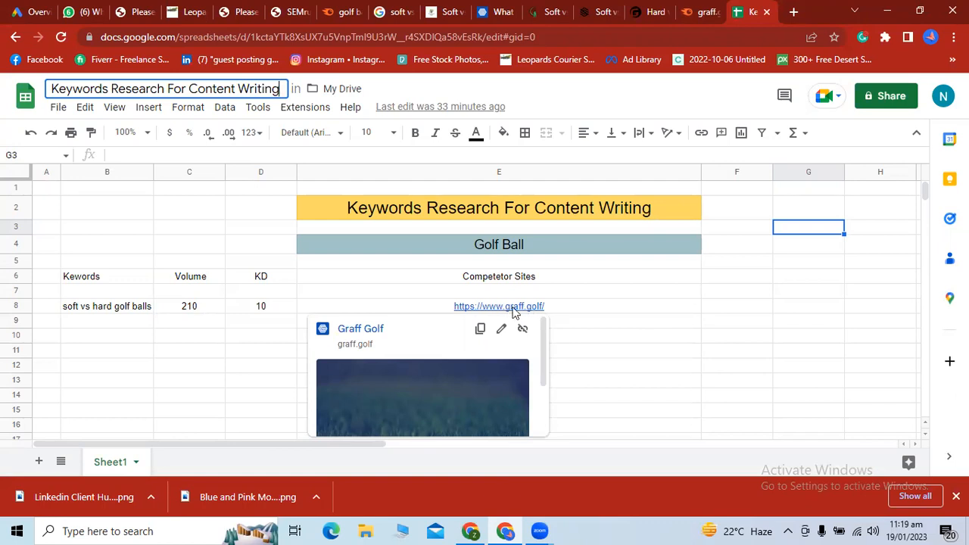
pyautogui.doubleClick(722, 277)
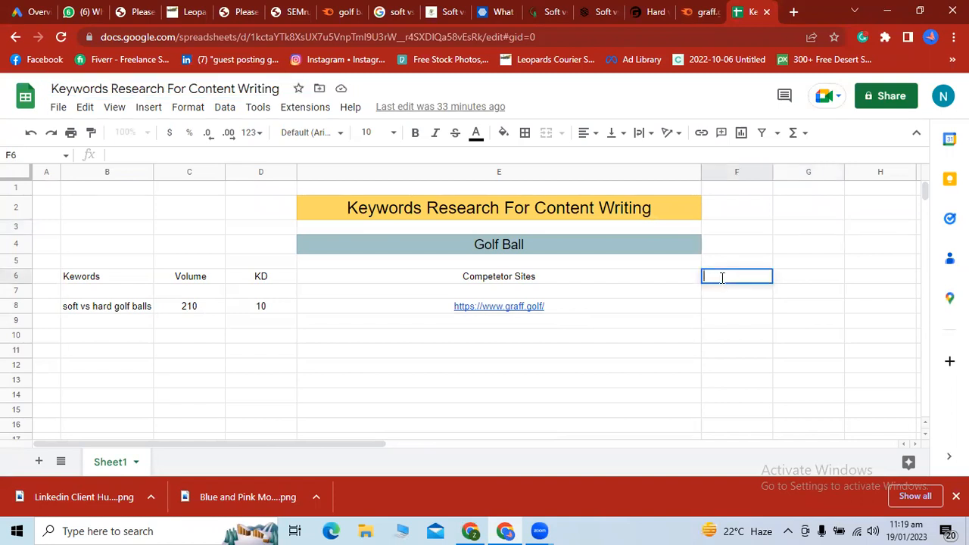
pyautogui.write('Site DA')
pyautogui.doubleClick(732, 308)
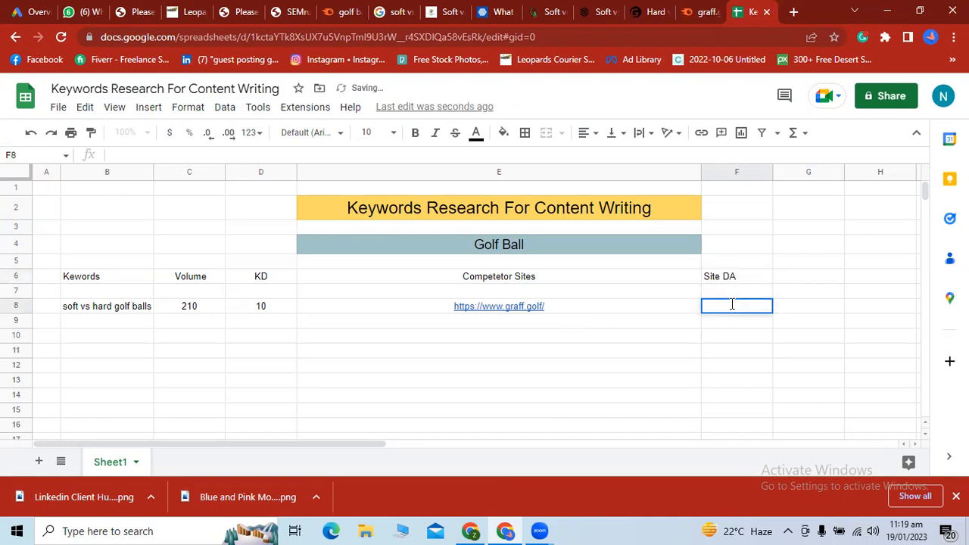
pyautogui.write('19')
pyautogui.click(832, 306)
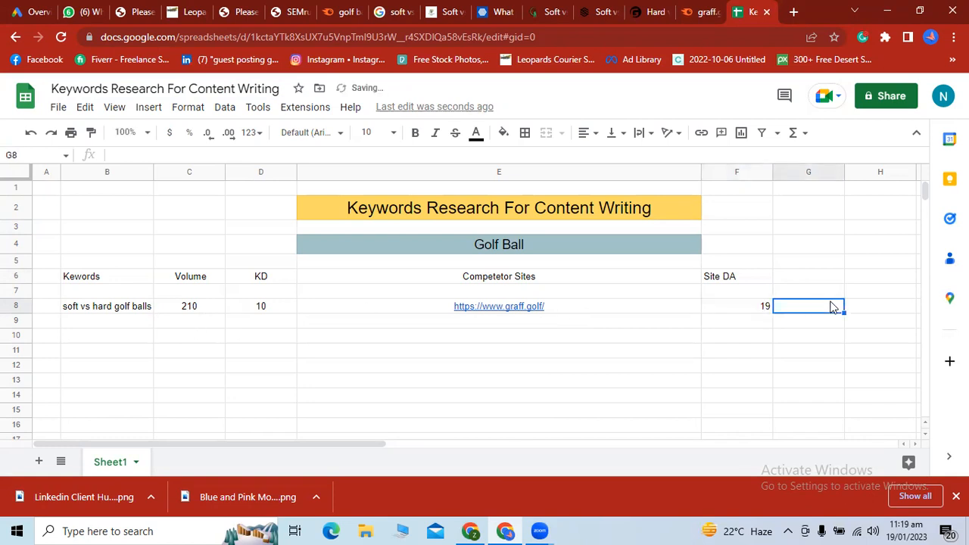
# Center the graff.golf Site DA value in cell F8 horizontally
pyautogui.click(752, 306)
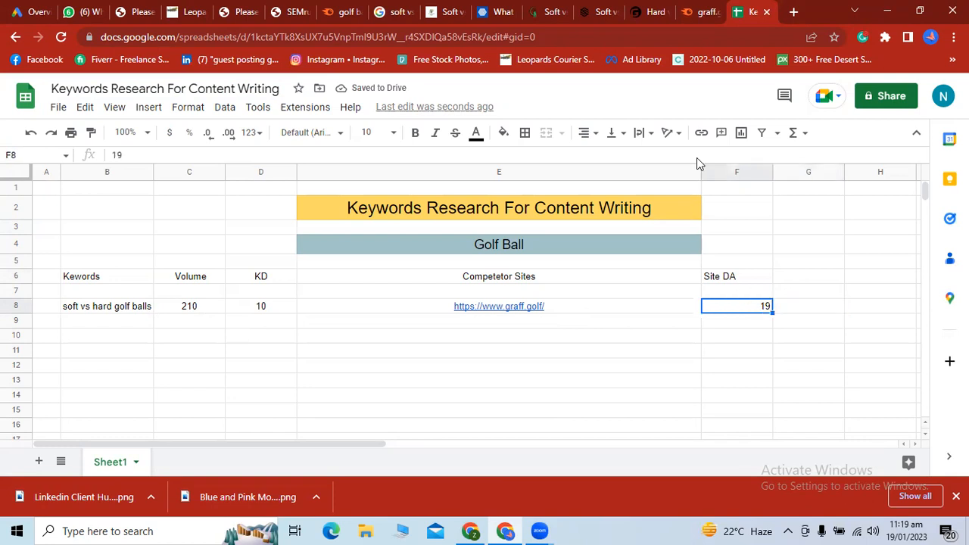
pyautogui.click(588, 133)
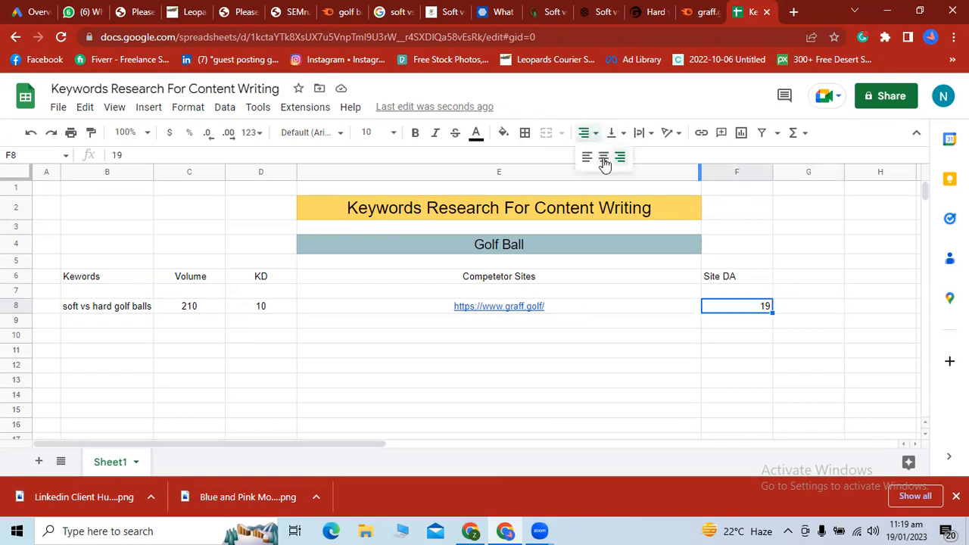
pyautogui.click(604, 158)
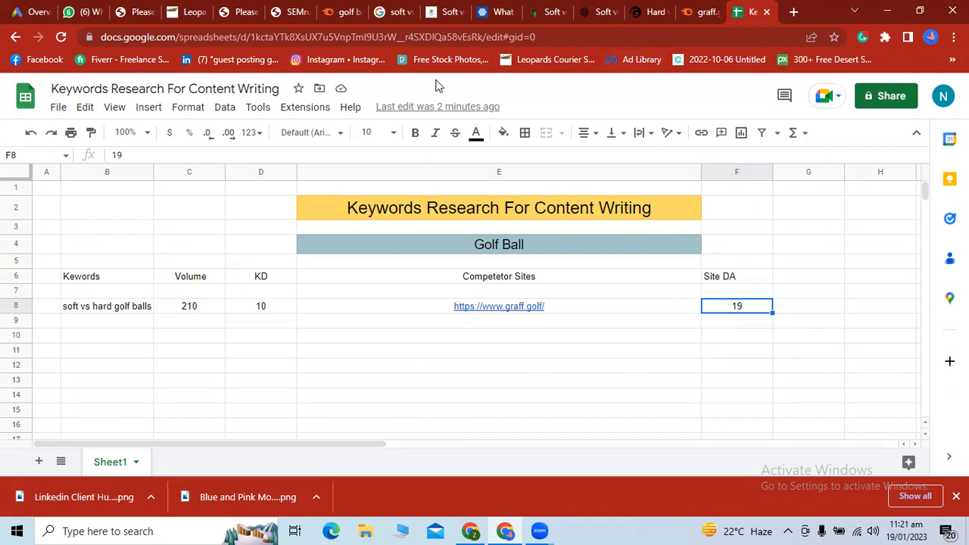
# Skim the Out Of Bounds Golf article again to review its content, and return to the keyword research spreadsheet
pyautogui.click(448, 13)
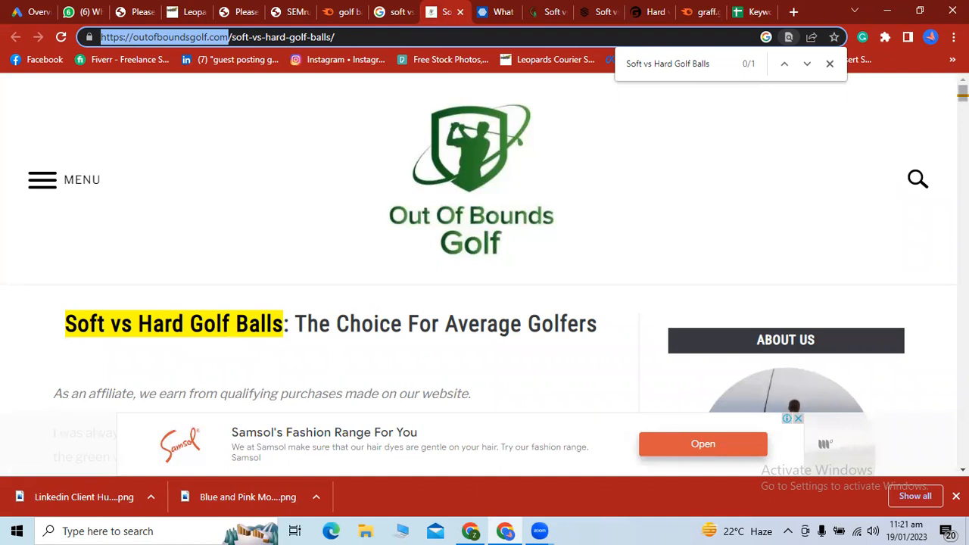
pyautogui.scroll(-15, 485, 272)
pyautogui.scroll(-20, 484, 272)
pyautogui.scroll(20, 485, 273)
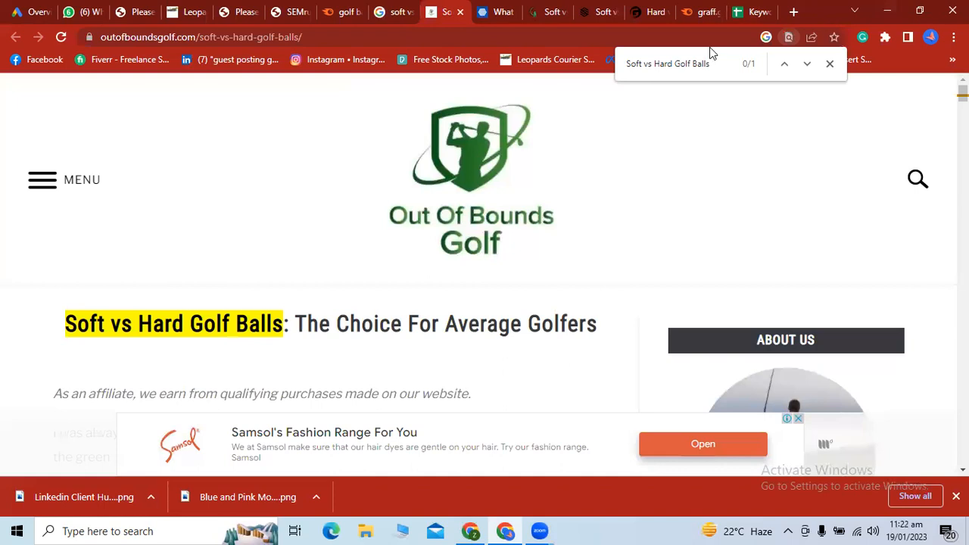
pyautogui.click(740, 19)
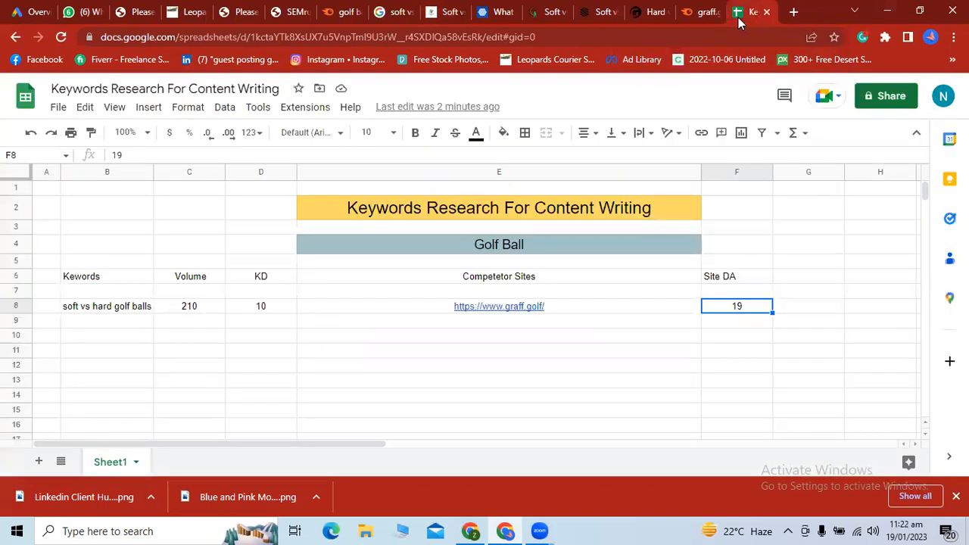